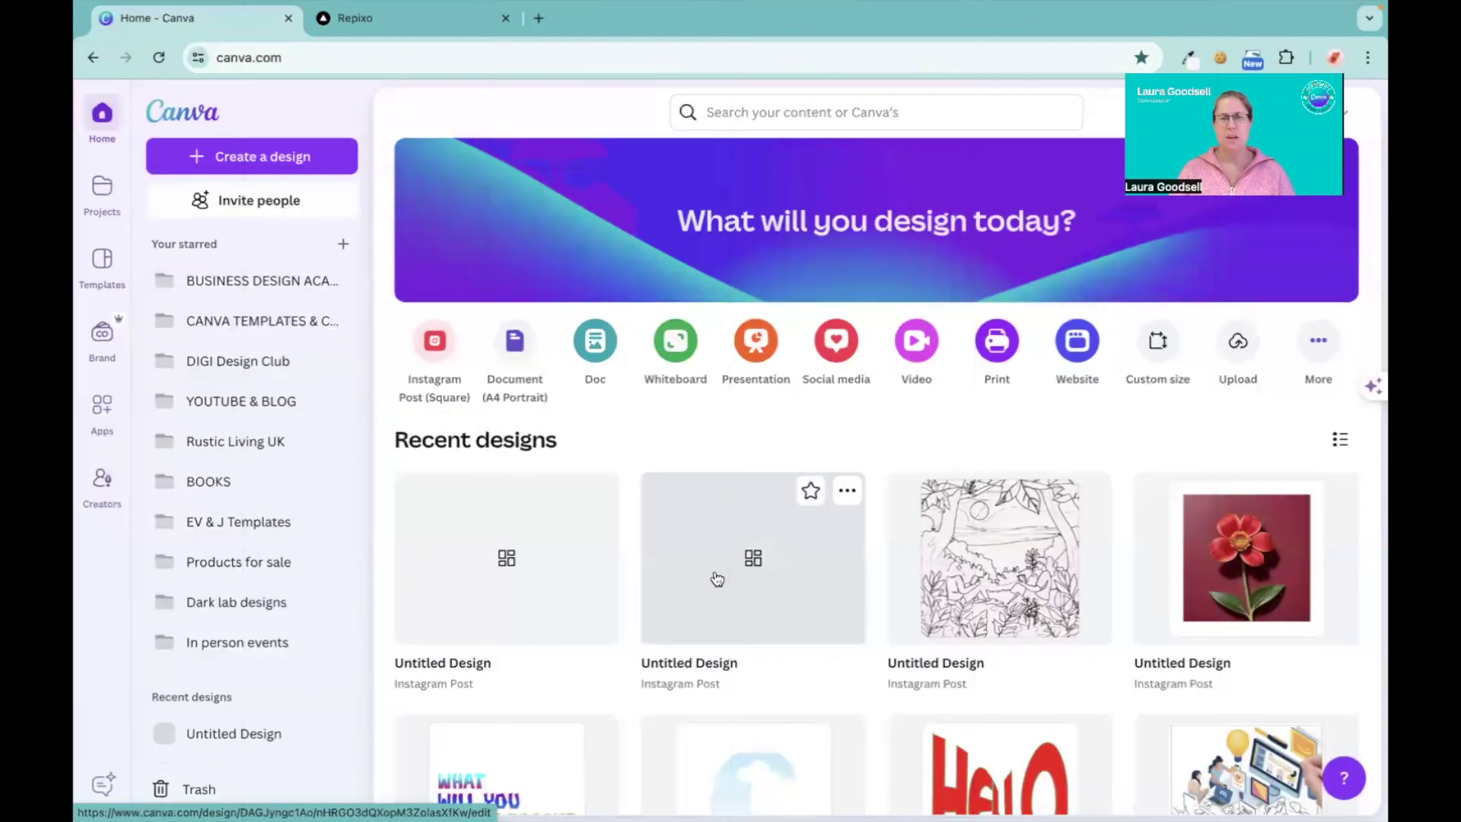
# - Search Apps for 'EASY REFLECTIONS', open it, and list new-design types down to Instagram Post (Square)
pyautogui.click(106, 414)
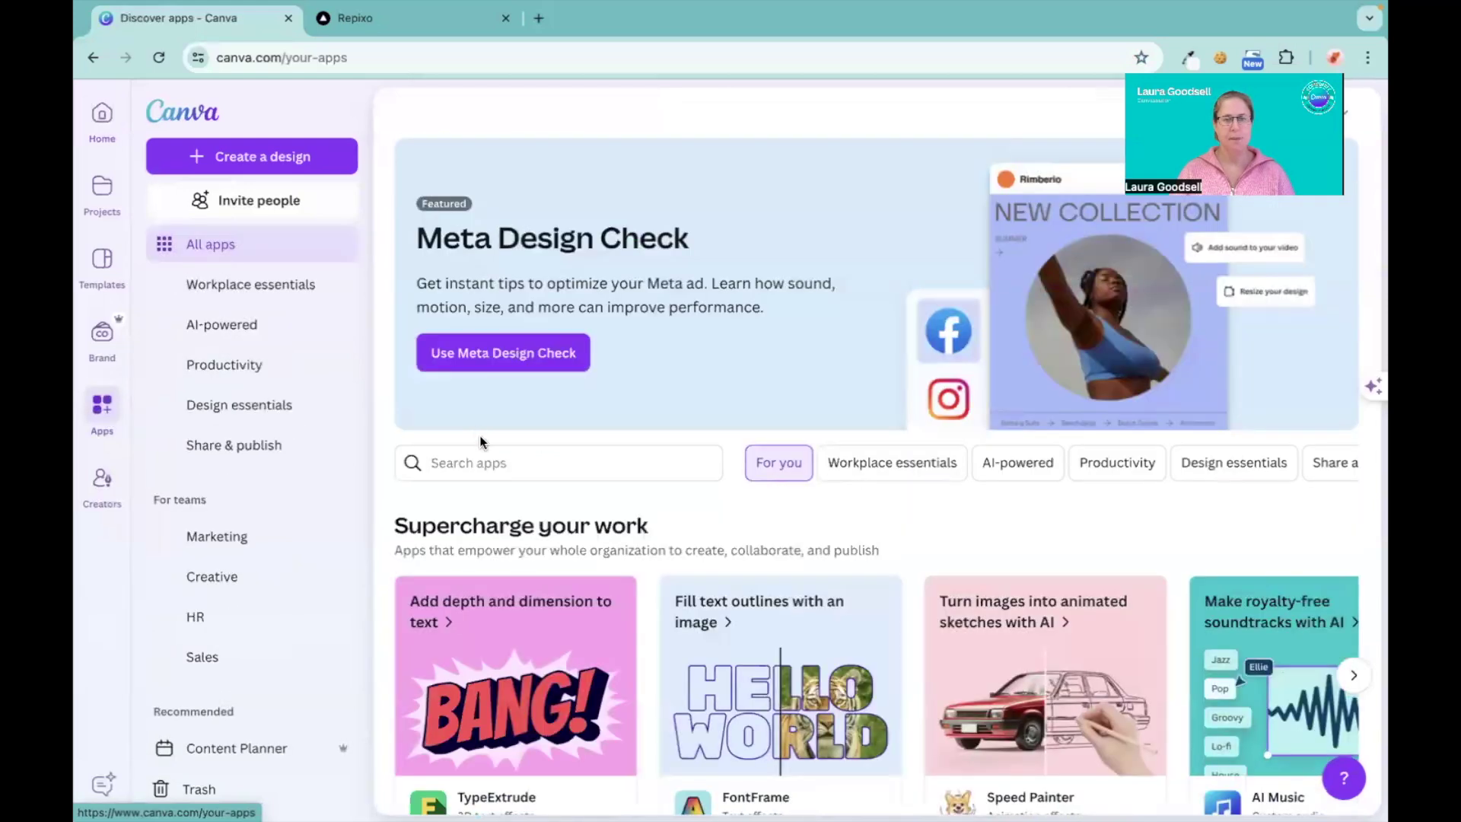
pyautogui.click(481, 461)
pyautogui.write('EASY')
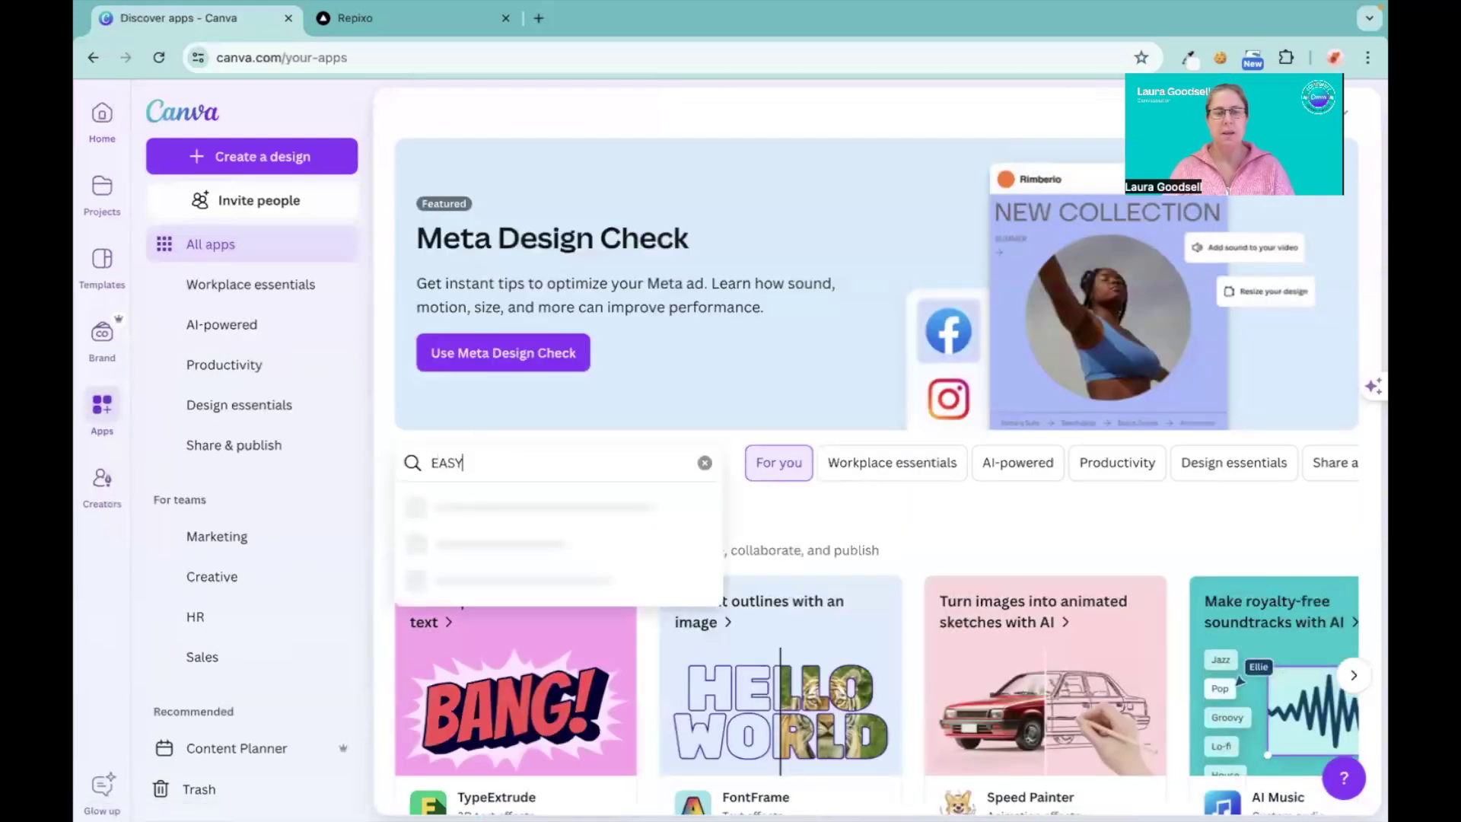
pyautogui.write(' REFLECT')
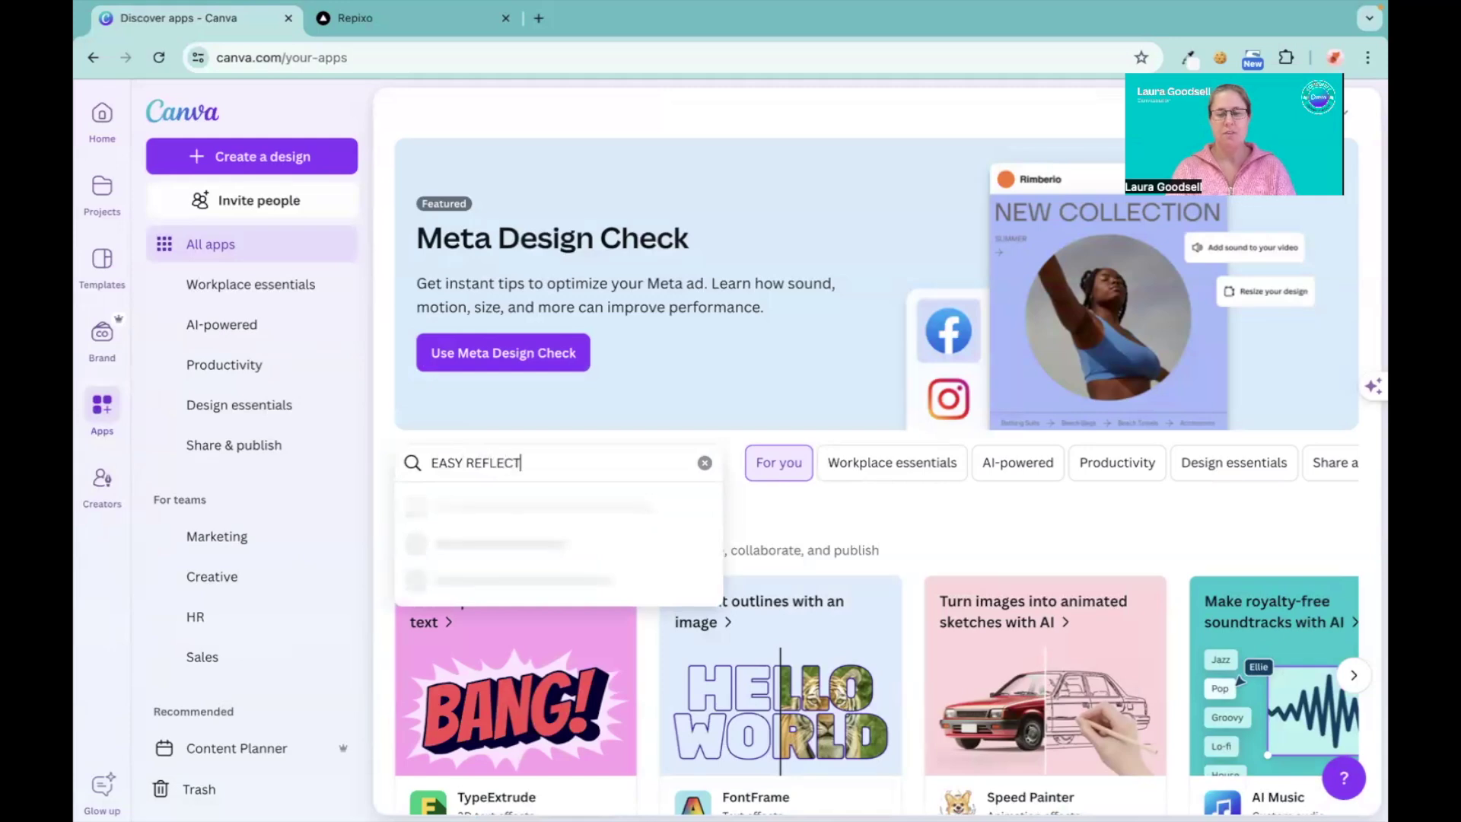
pyautogui.write('IONS')
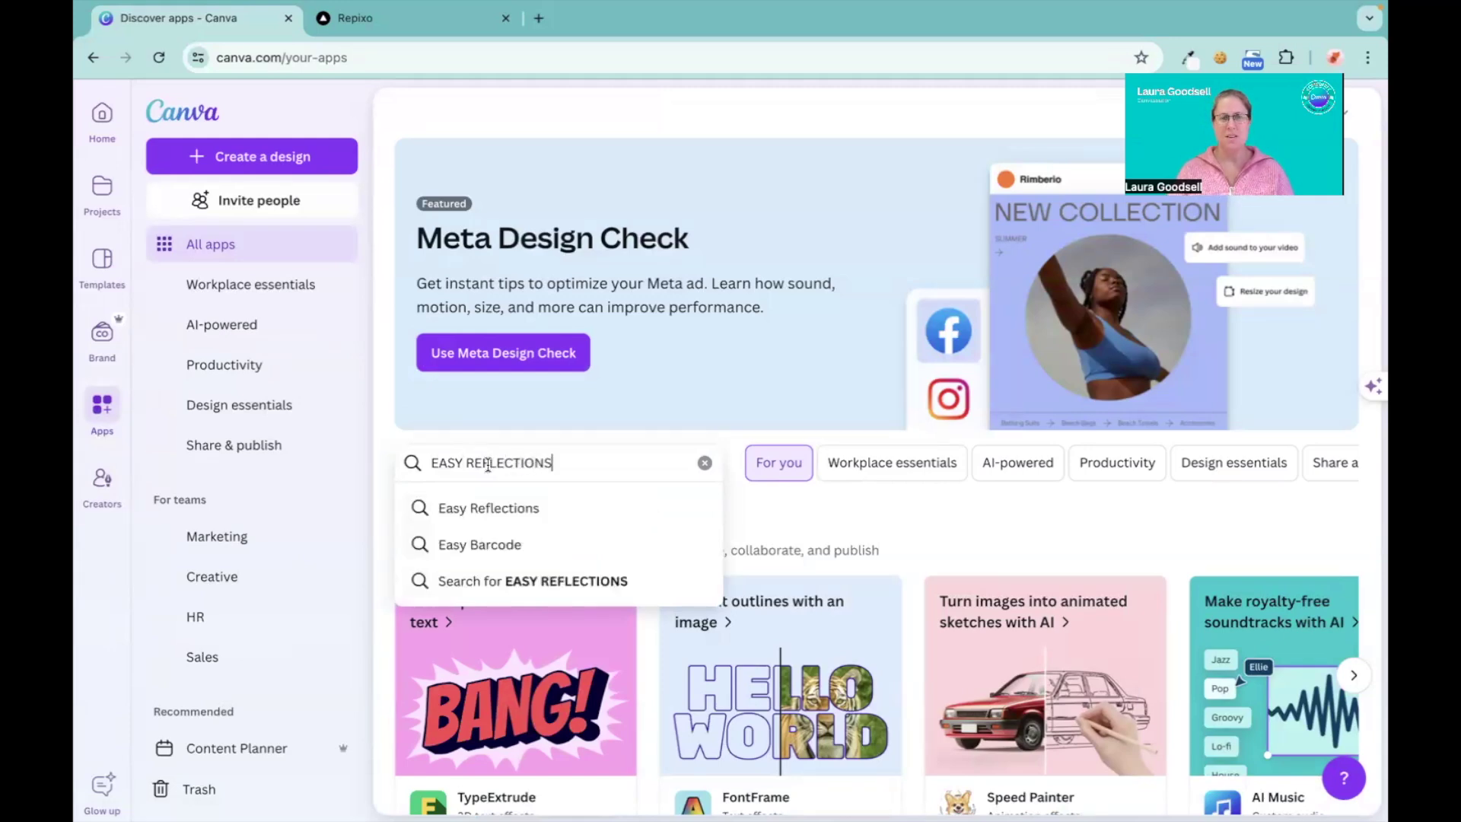
pyautogui.click(486, 508)
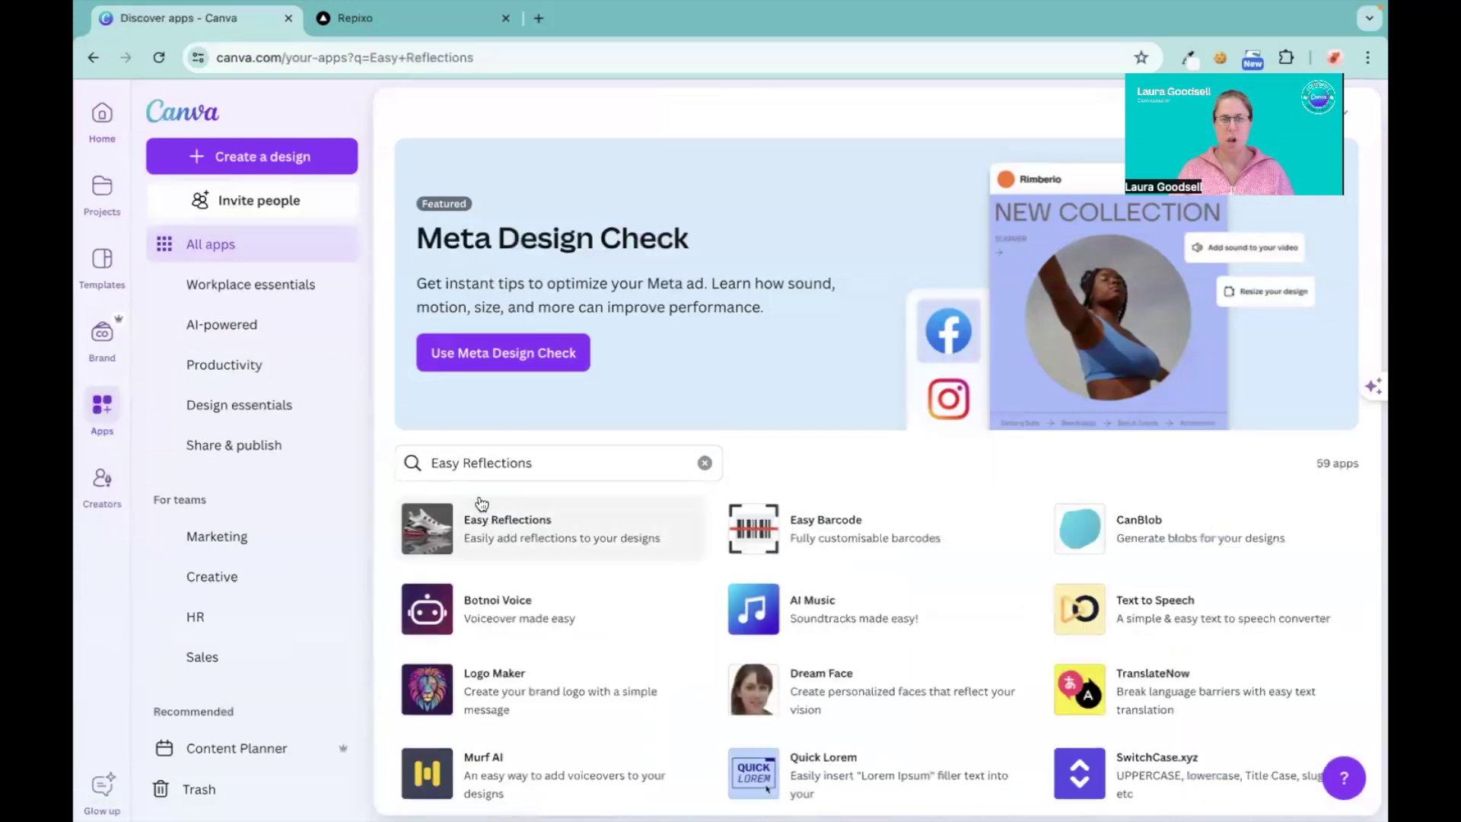
pyautogui.click(510, 525)
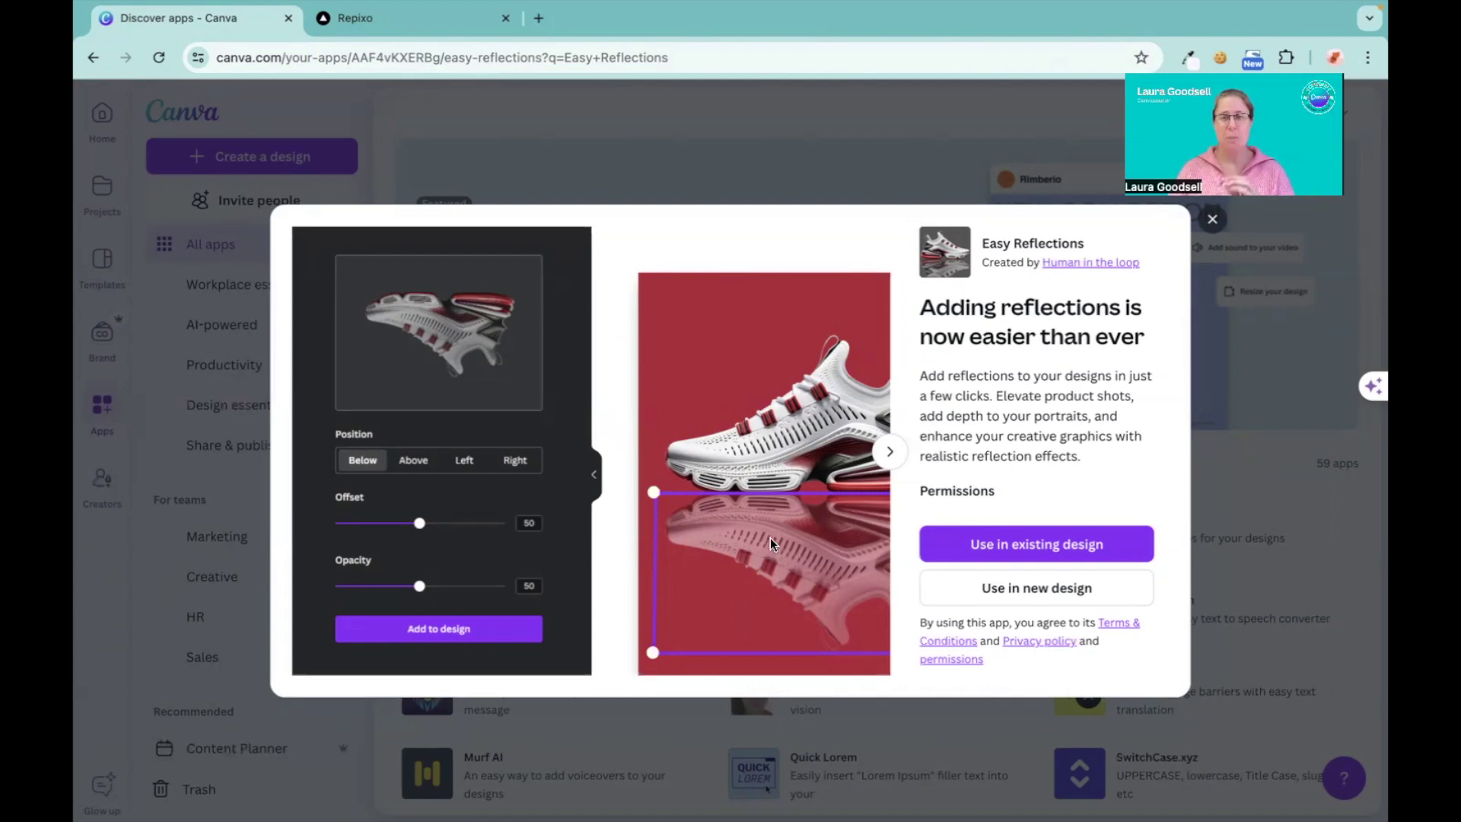
pyautogui.click(1037, 598)
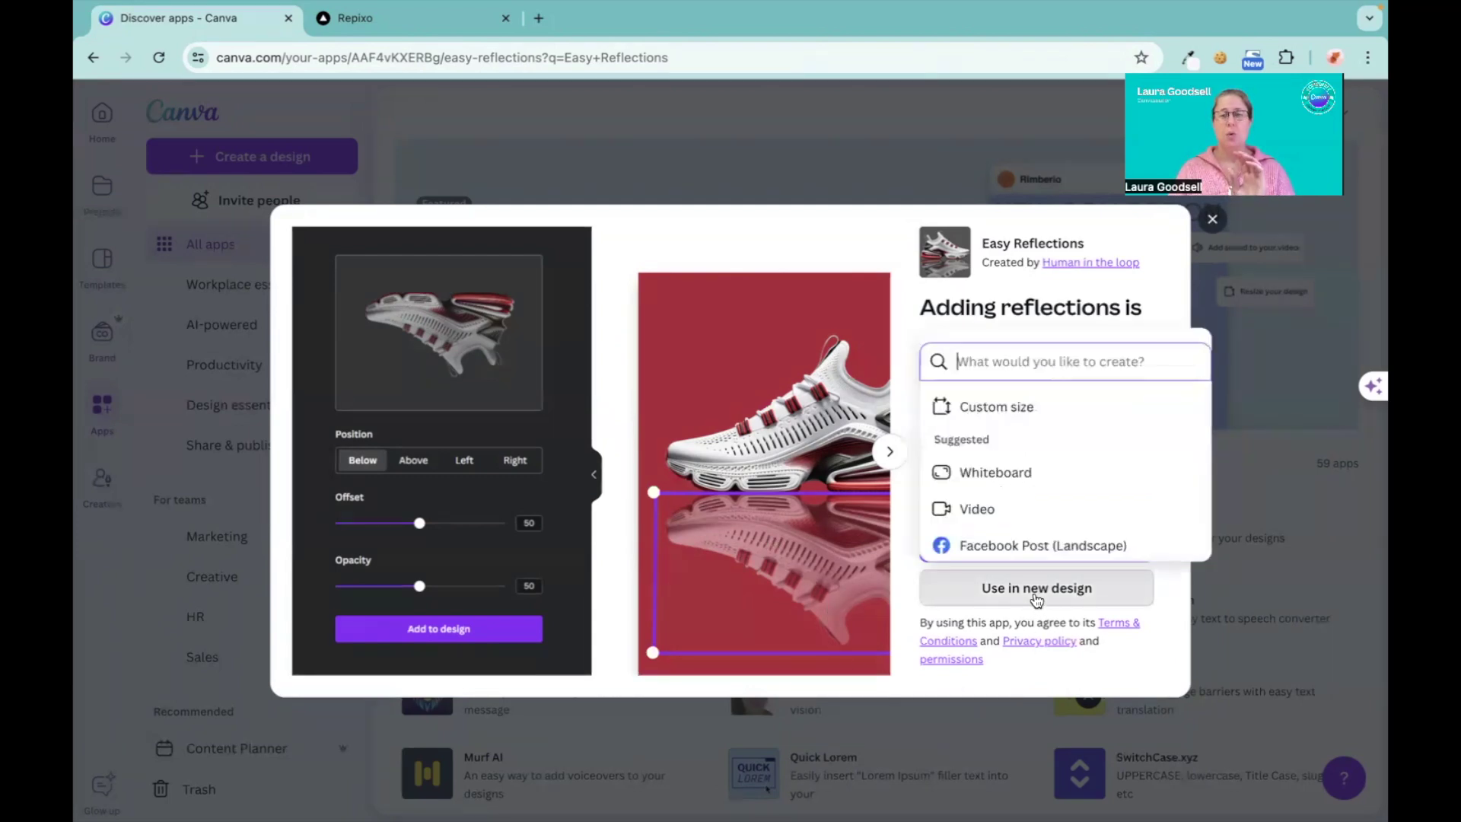
pyautogui.scroll(-3, 1050, 504)
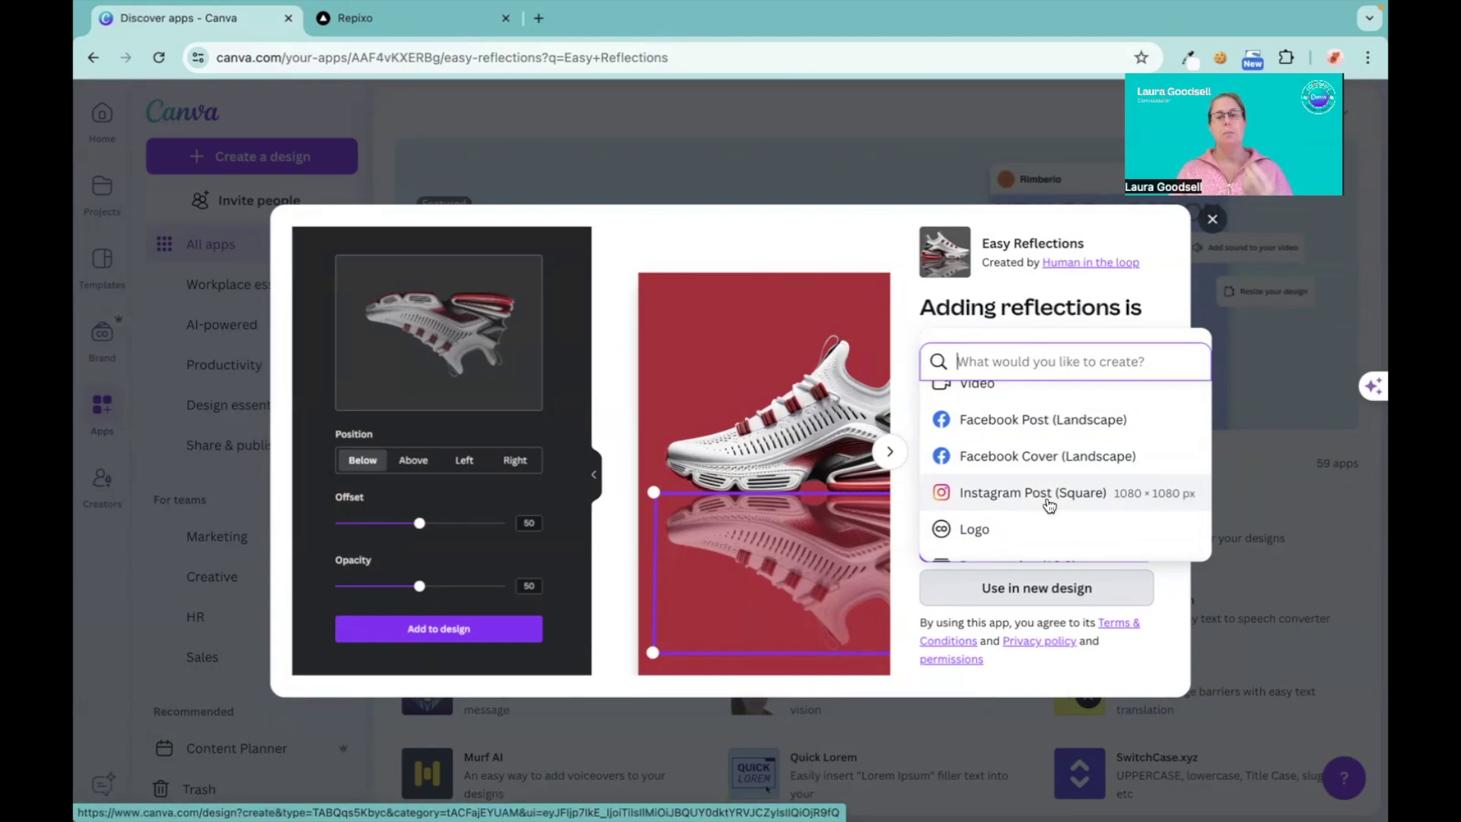
# - Create a blank Instagram Post (Square) design with Easy Reflections, select the page and open Elements
pyautogui.click(1047, 499)
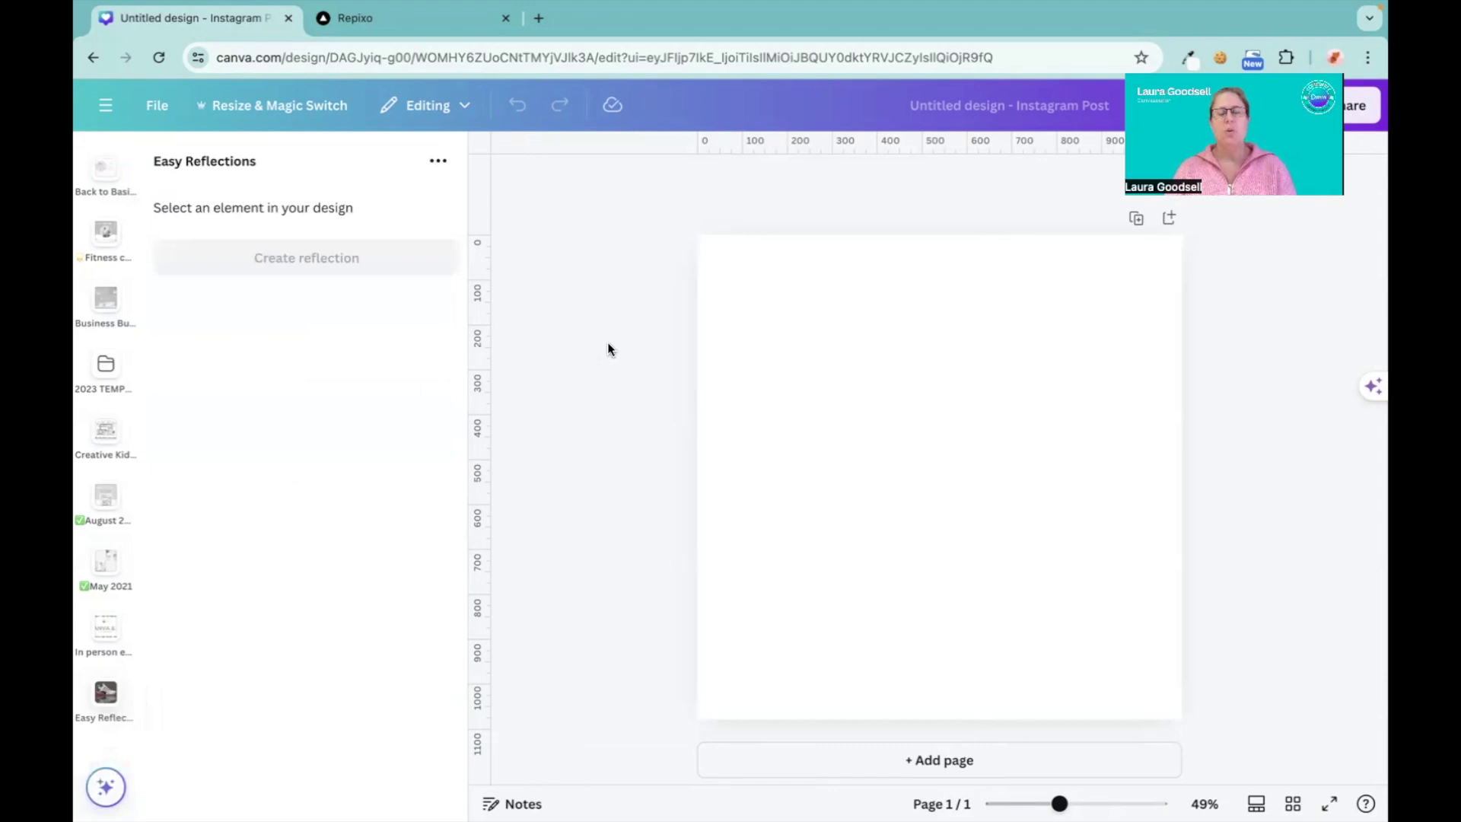
pyautogui.click(887, 287)
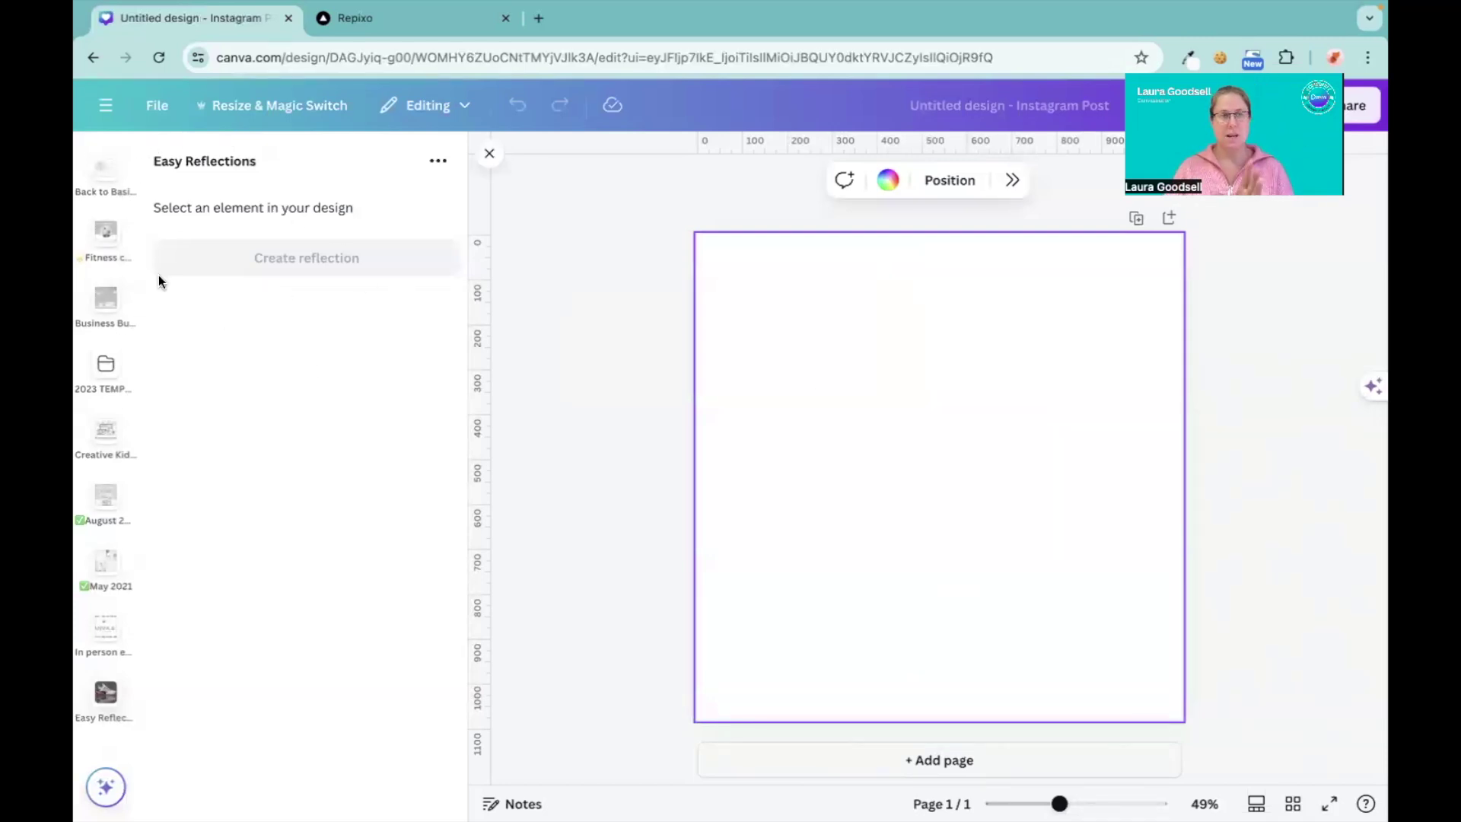
pyautogui.scroll(5, 114, 285)
pyautogui.scroll(5, 114, 286)
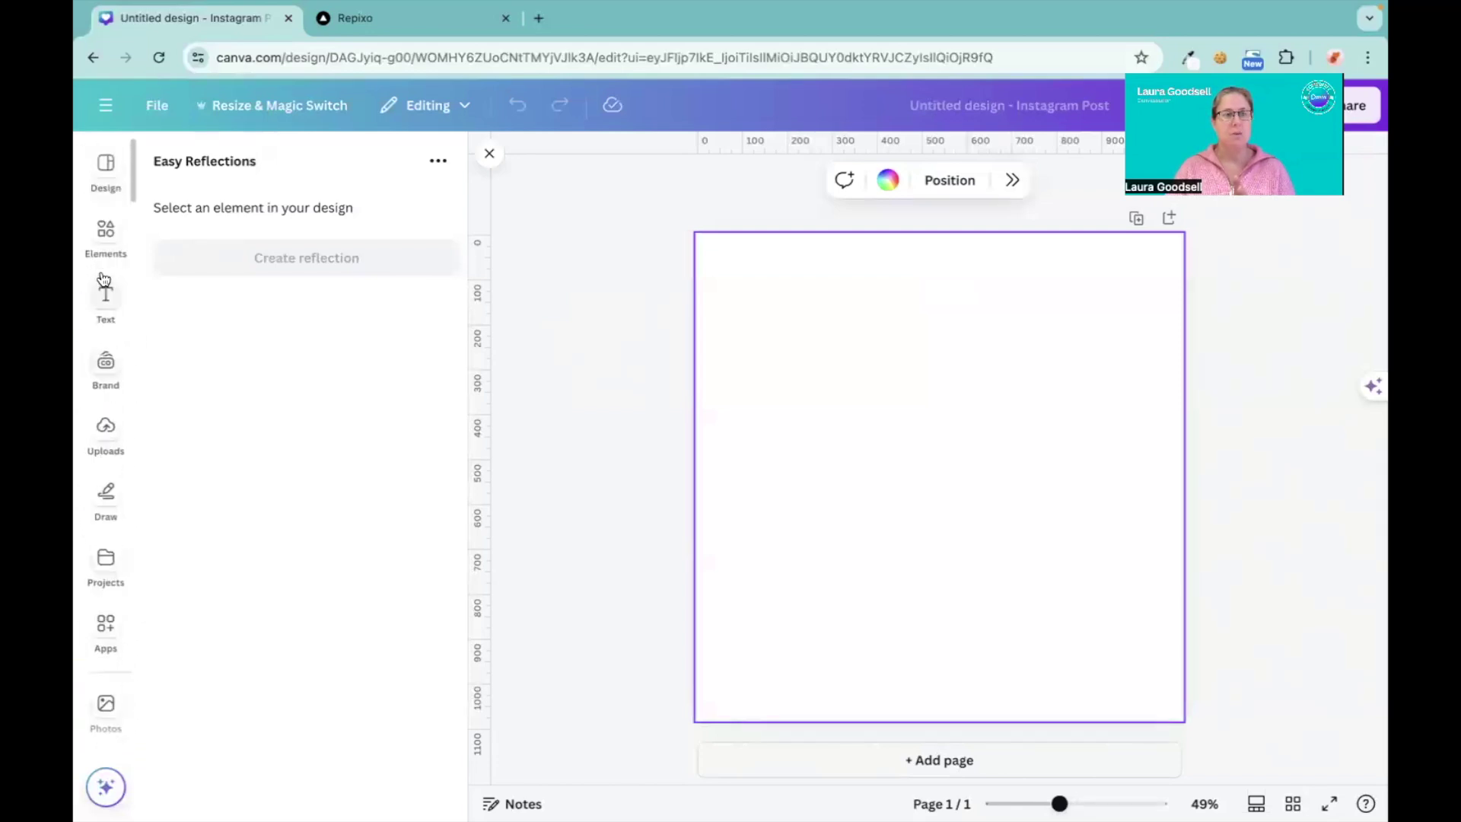
pyautogui.click(105, 232)
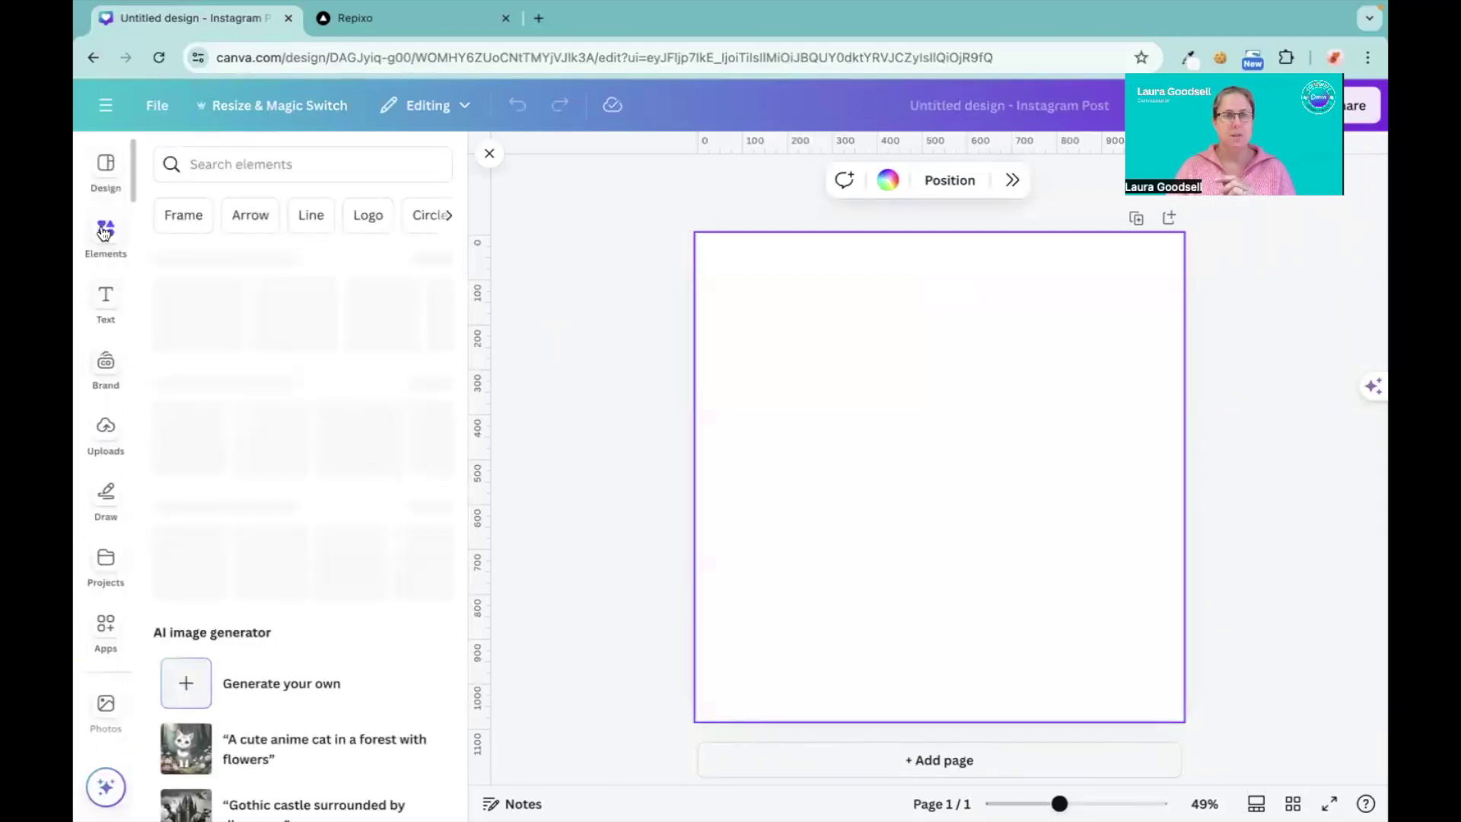
# - Search Elements for 'TRAINER', then 'SHOE', and show the shoe Photos results
pyautogui.click(267, 163)
pyautogui.write('TRAINER')
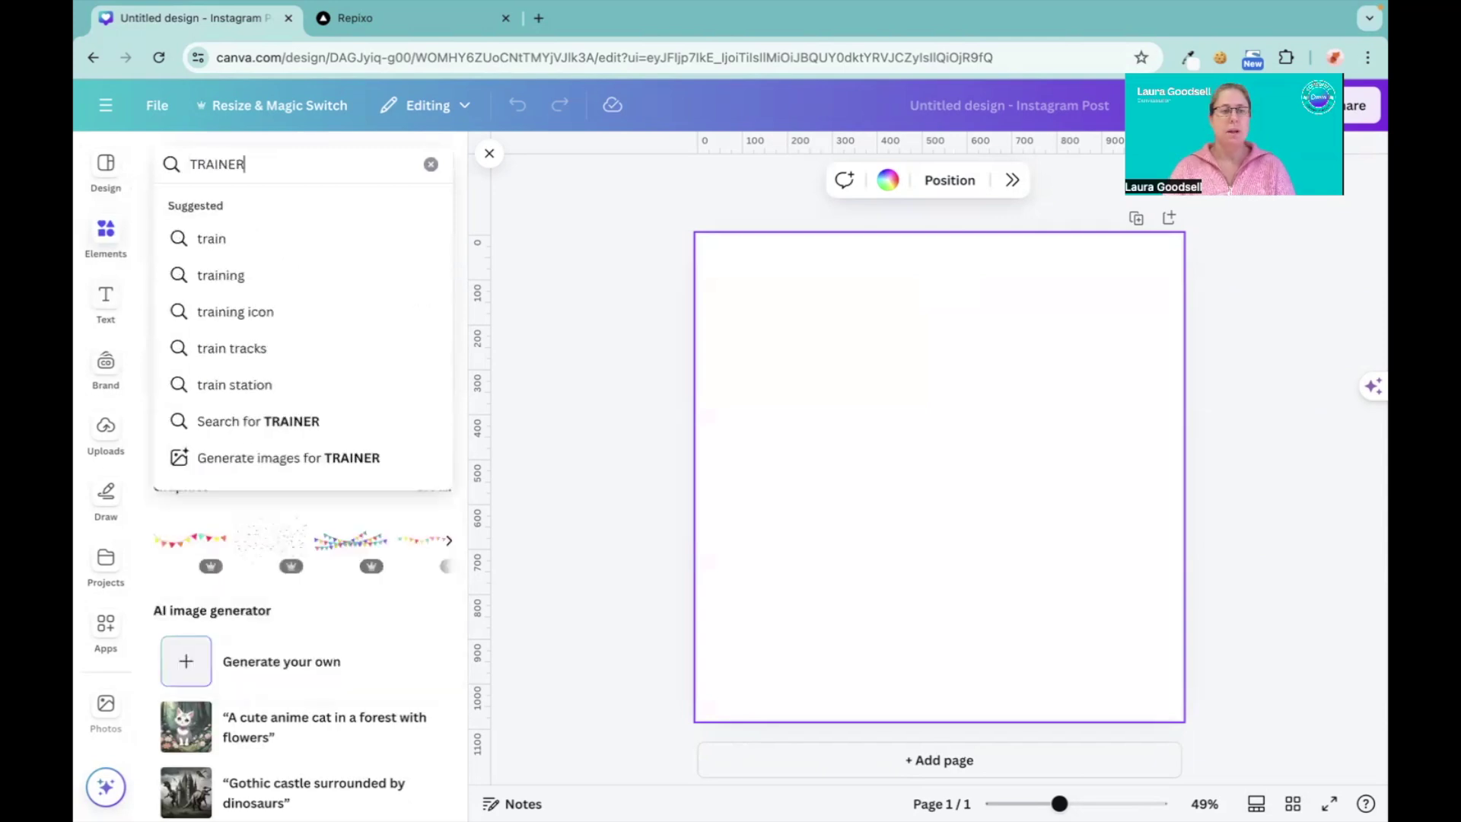
pyautogui.press('Return')
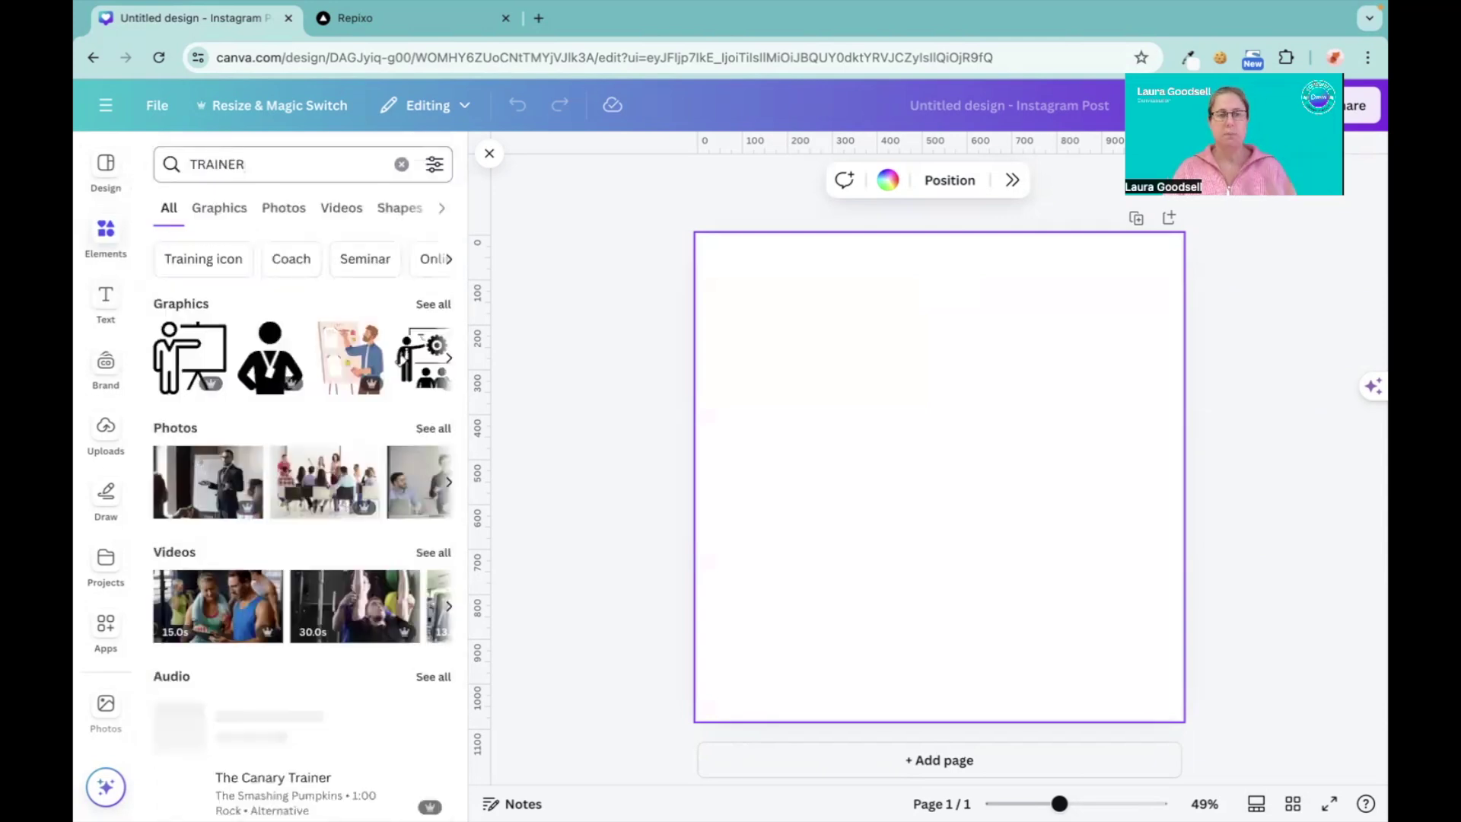
pyautogui.click(221, 208)
pyautogui.click(232, 164)
pyautogui.doubleClick(232, 164)
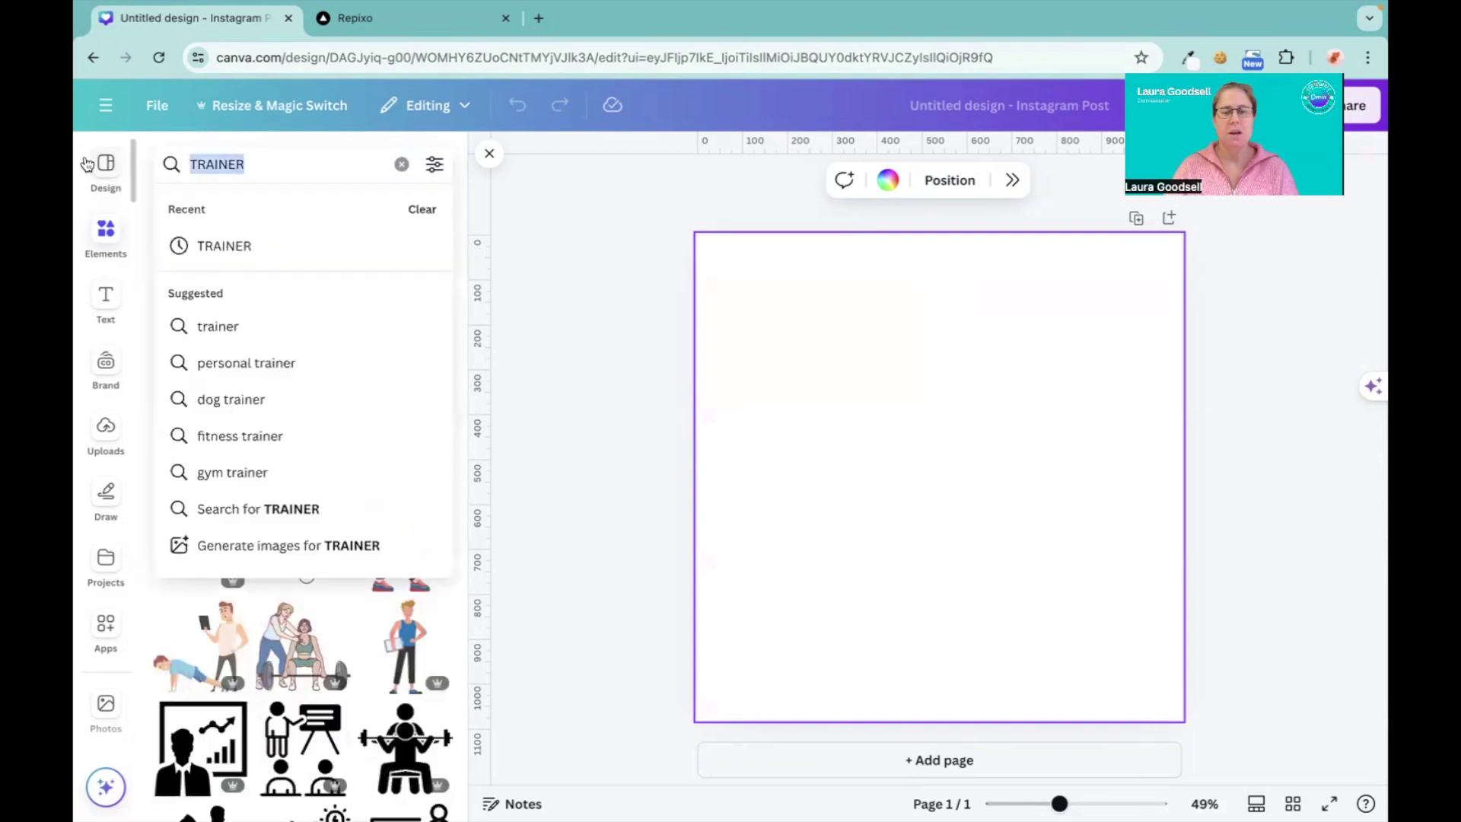
pyautogui.write('SHOE')
pyautogui.press('Return')
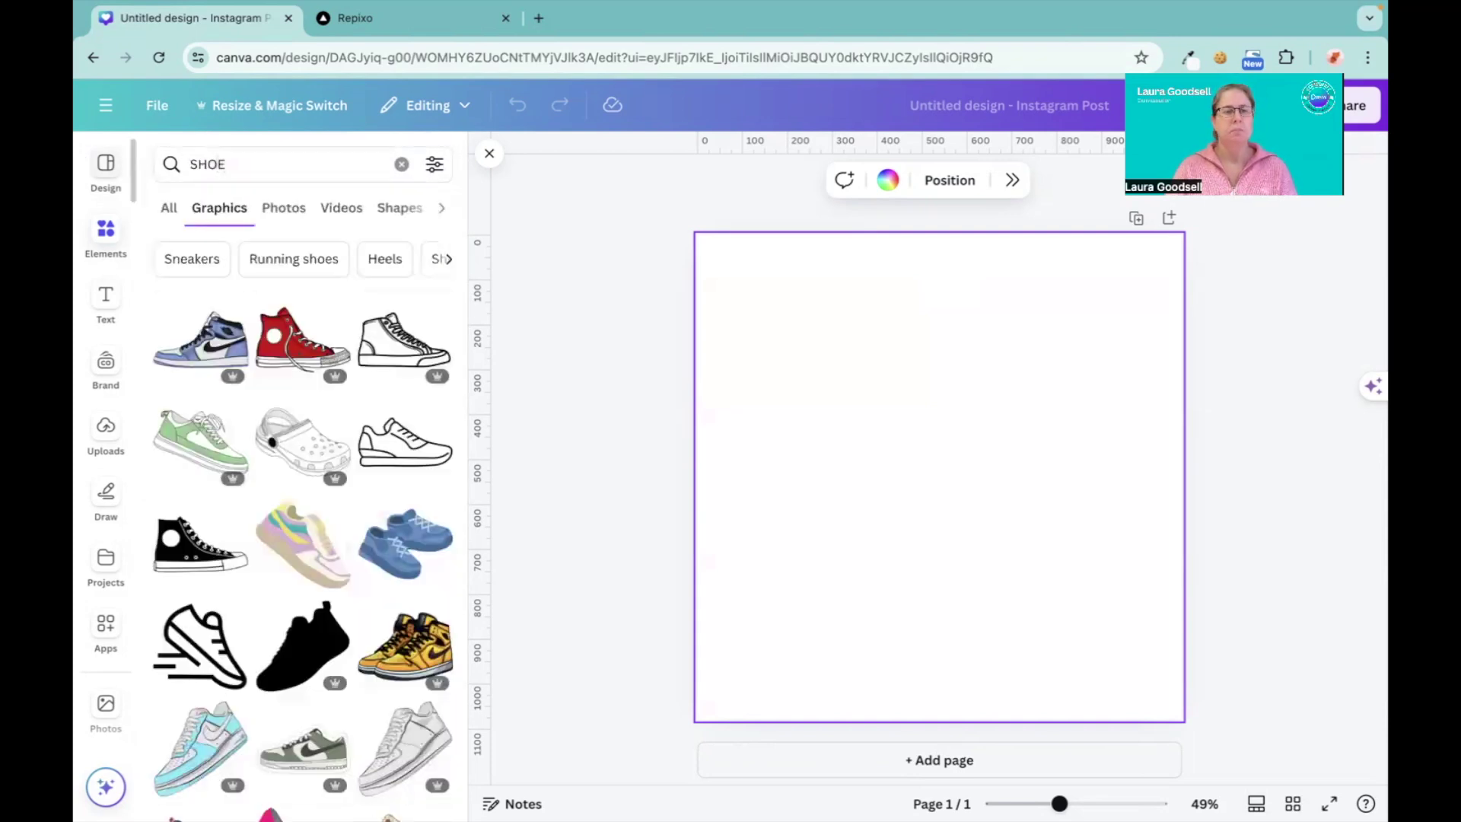
pyautogui.click(285, 213)
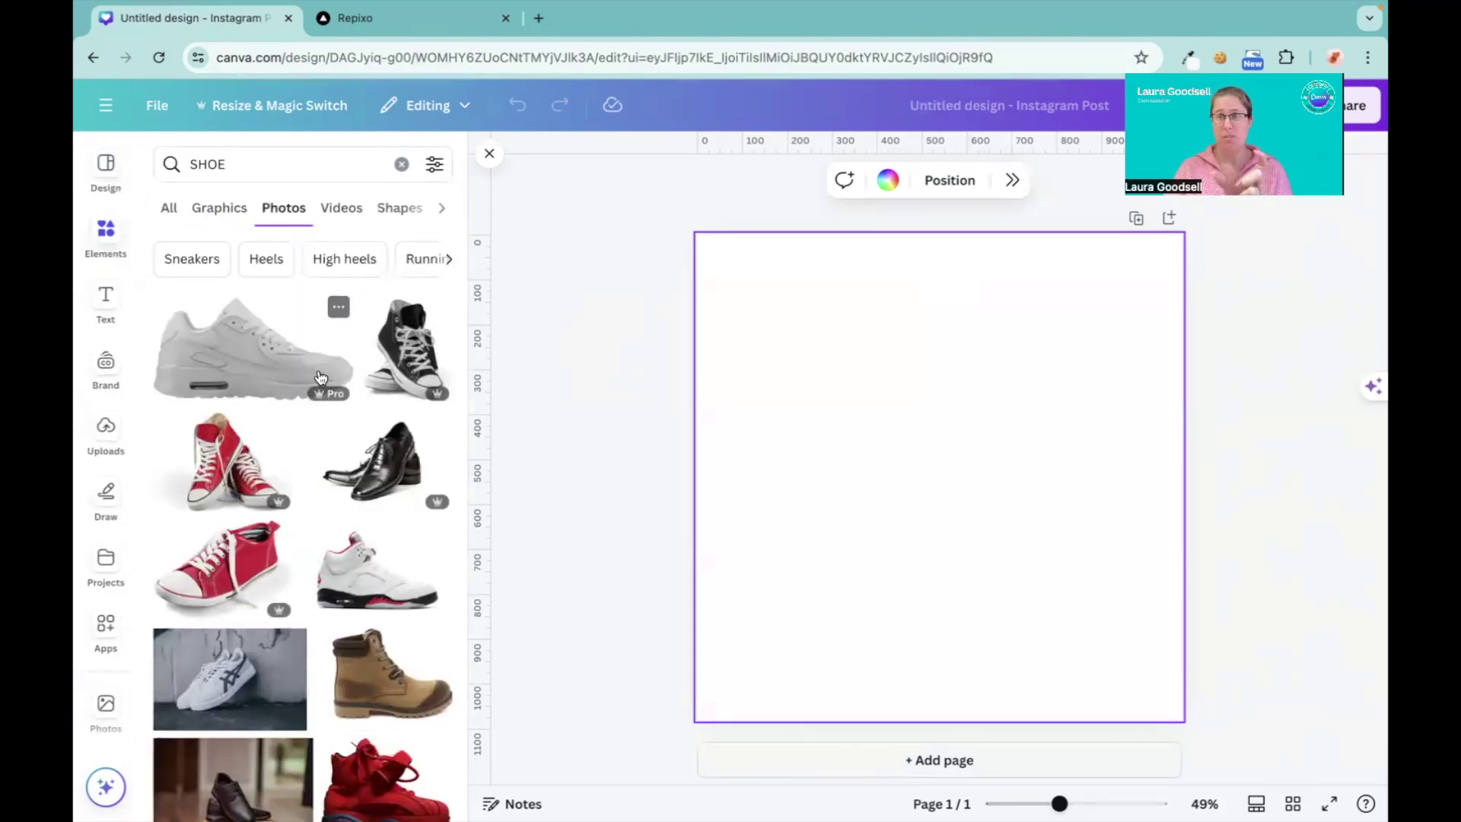
pyautogui.scroll(-5, 320, 522)
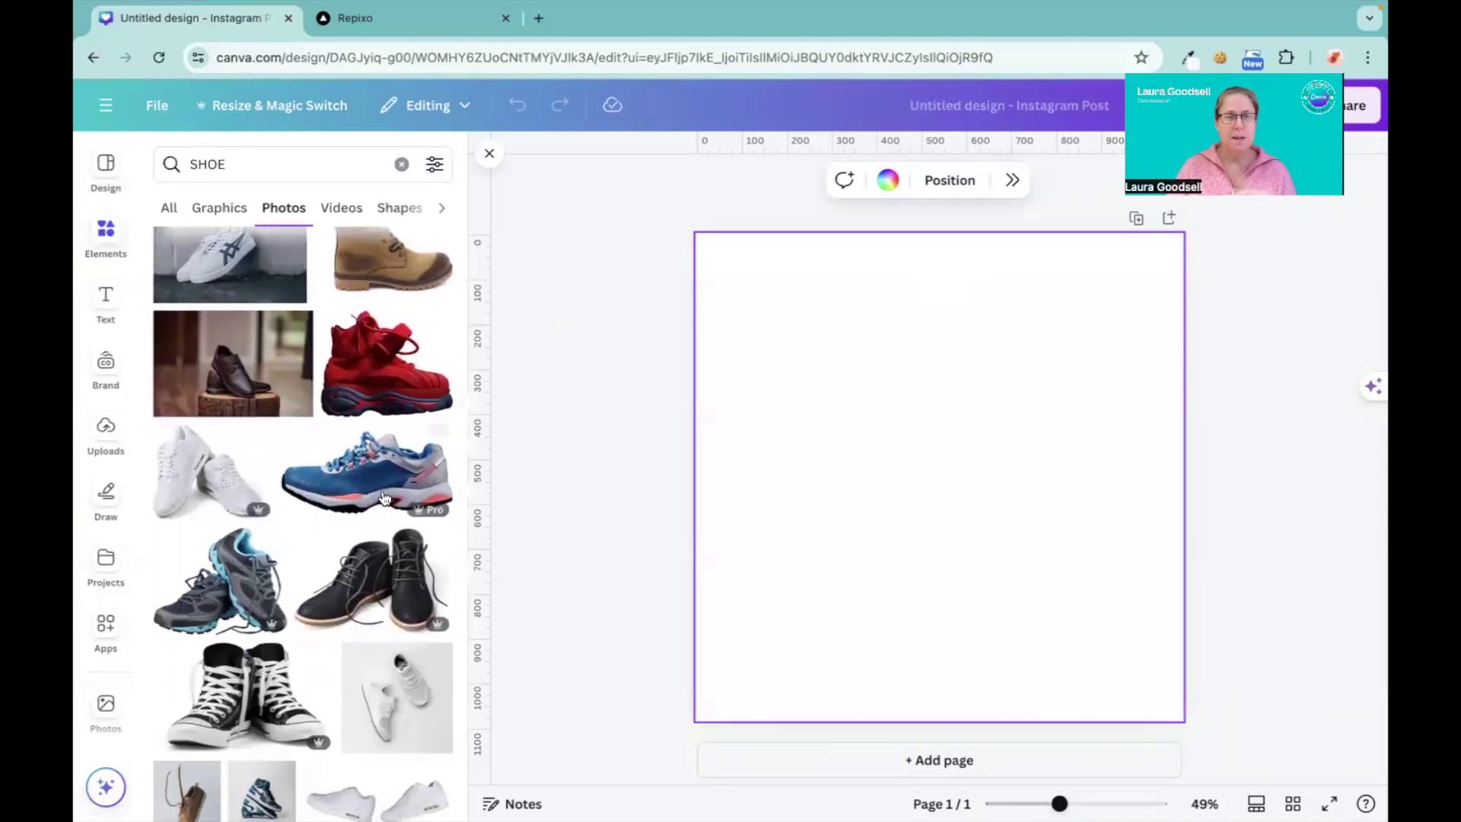
# - Try a blue sneaker photo on the page, shrinking and centring it, then delete it
pyautogui.click(376, 485)
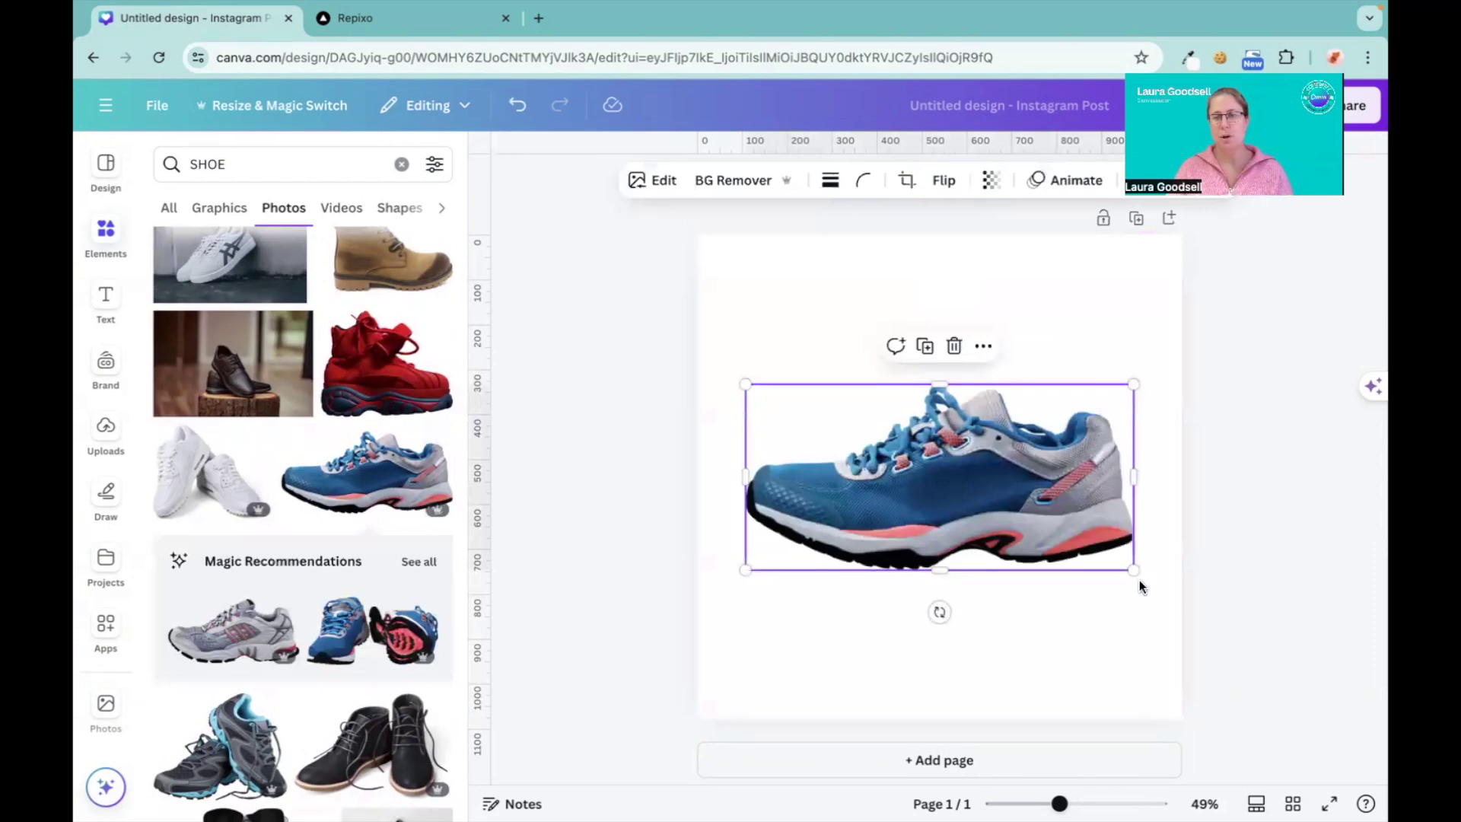
pyautogui.moveTo(1132, 567); pyautogui.dragTo(1093, 548)
pyautogui.moveTo(964, 480); pyautogui.dragTo(984, 434)
pyautogui.scroll(-4, 319, 533)
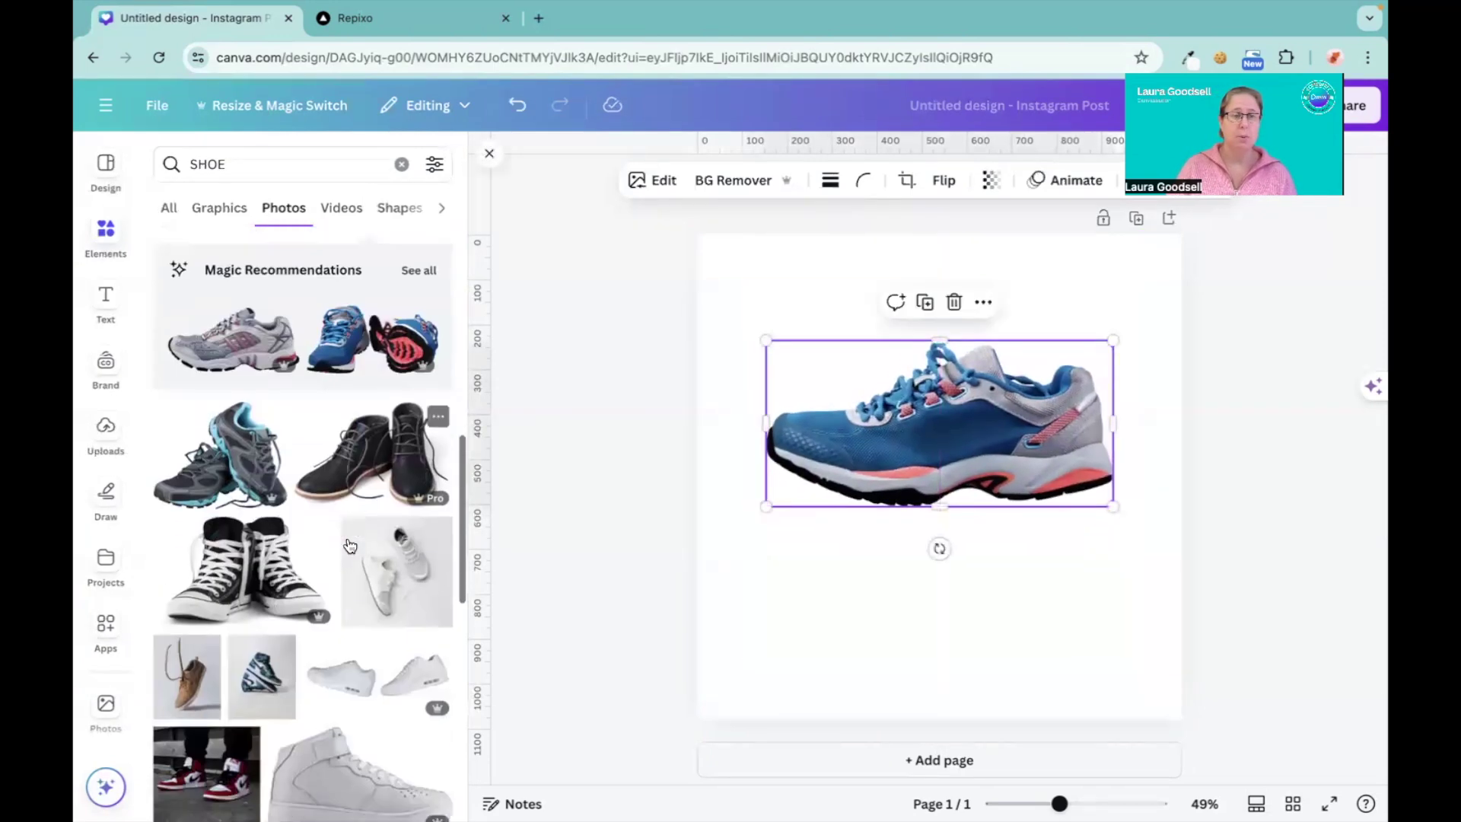
pyautogui.press('Delete')
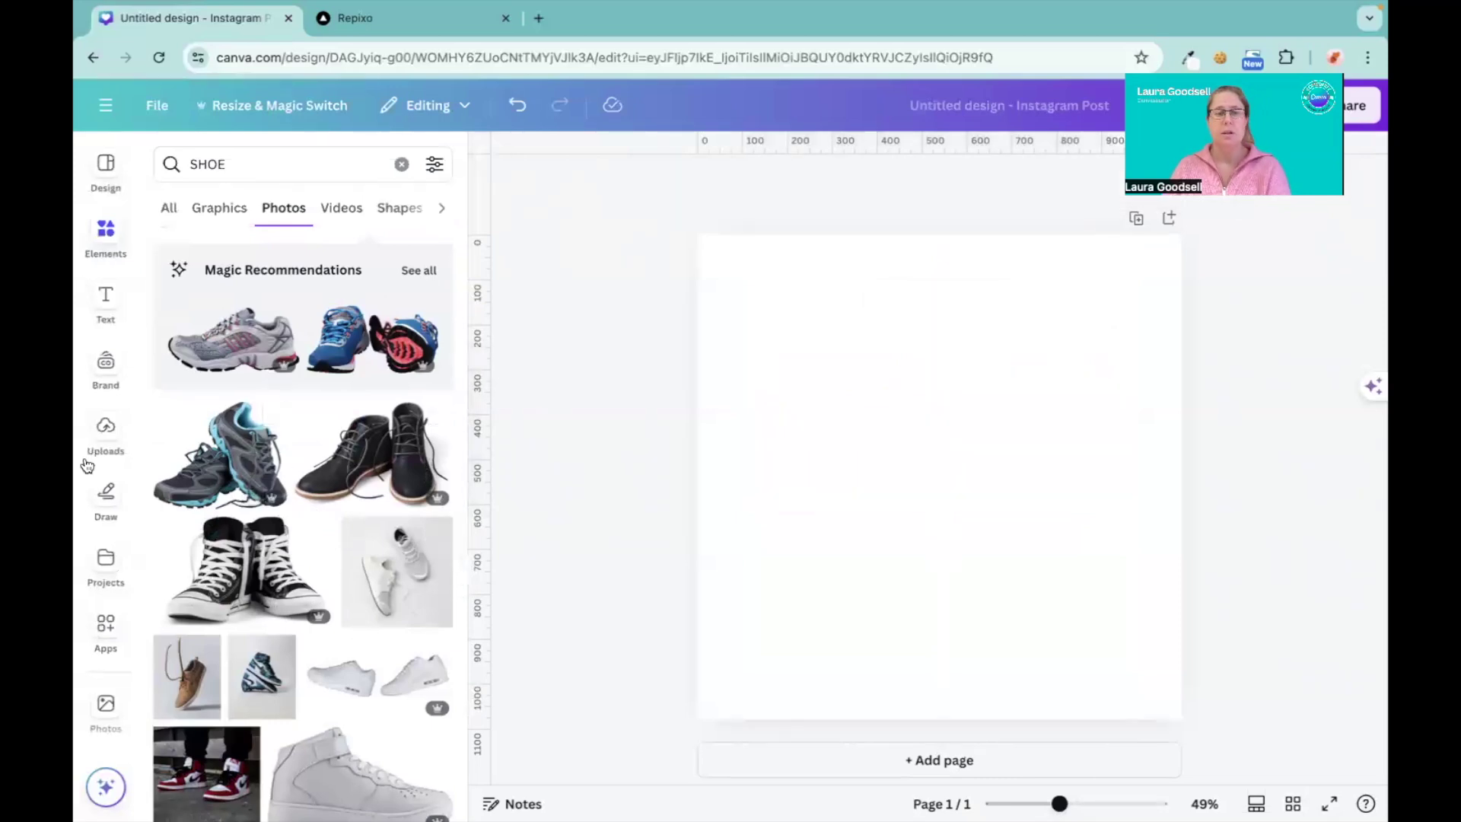
# - Add the grey-and-teal trainers photo, shrink it and move it to the upper middle
pyautogui.click(238, 457)
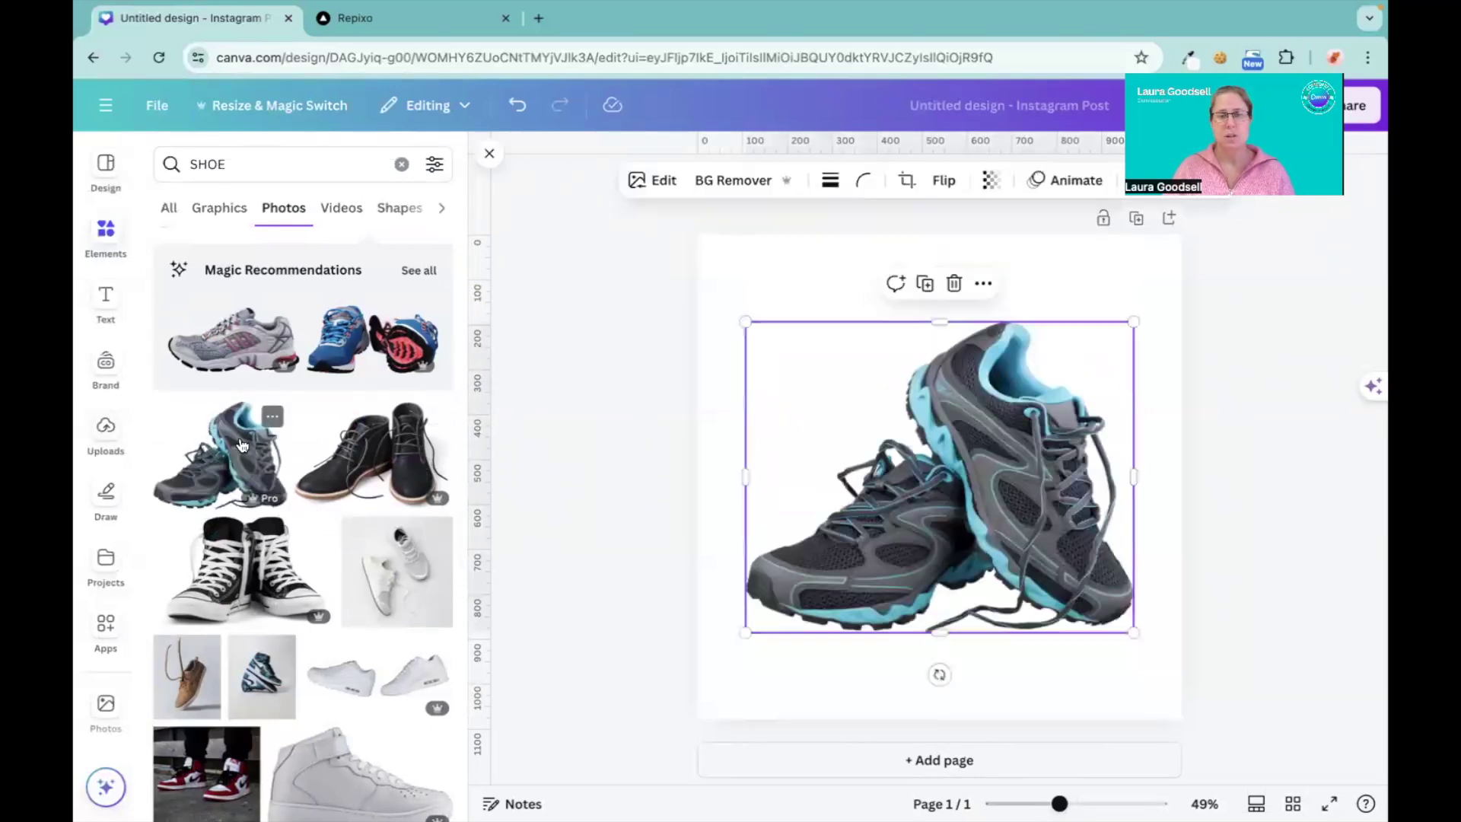
pyautogui.moveTo(1134, 632); pyautogui.dragTo(1060, 574)
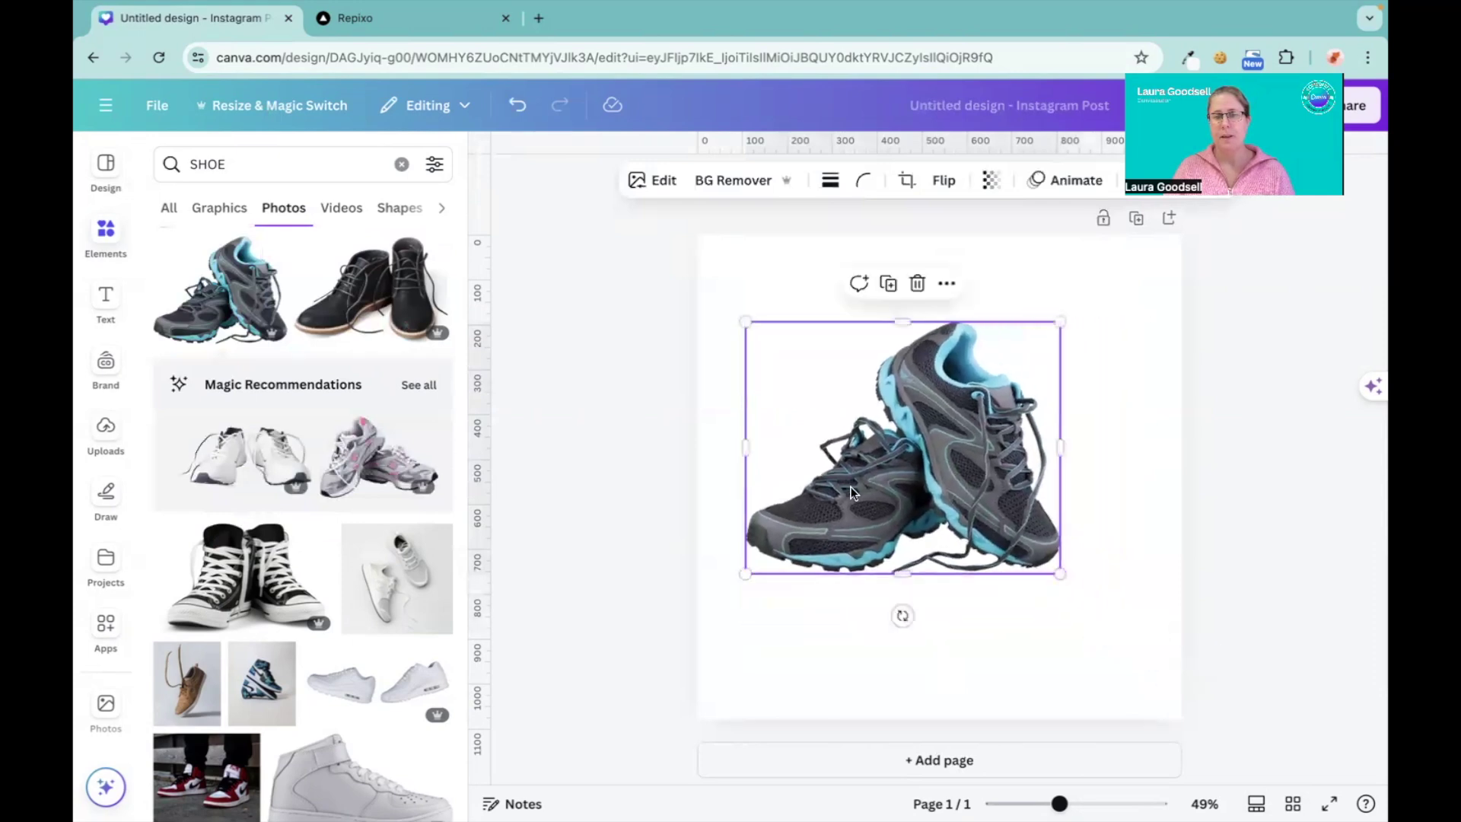
pyautogui.moveTo(853, 481); pyautogui.dragTo(889, 418)
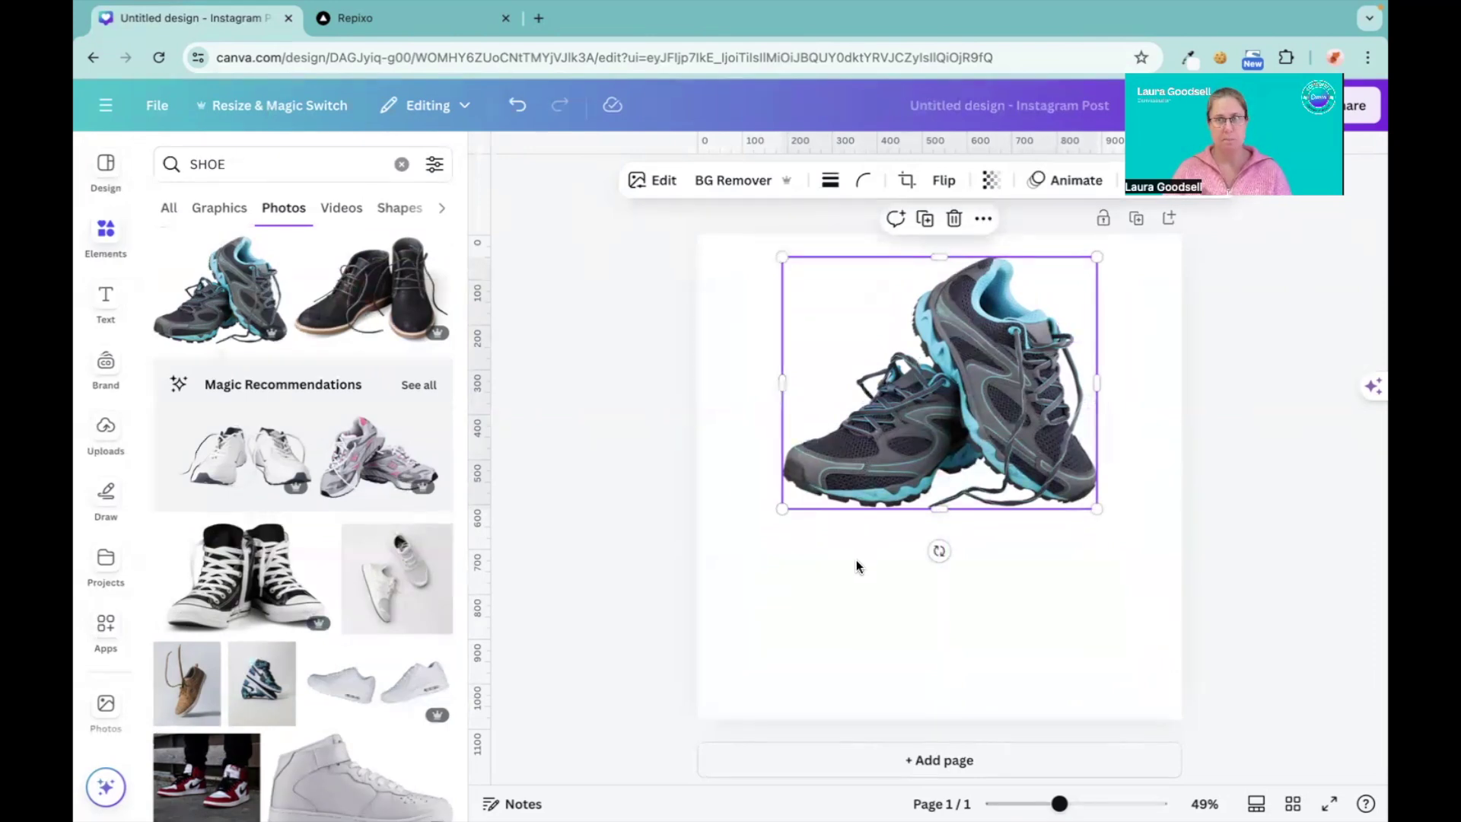
# - Open the Easy Reflections app in the editor and generate a reflection of the trainers photo
pyautogui.click(107, 627)
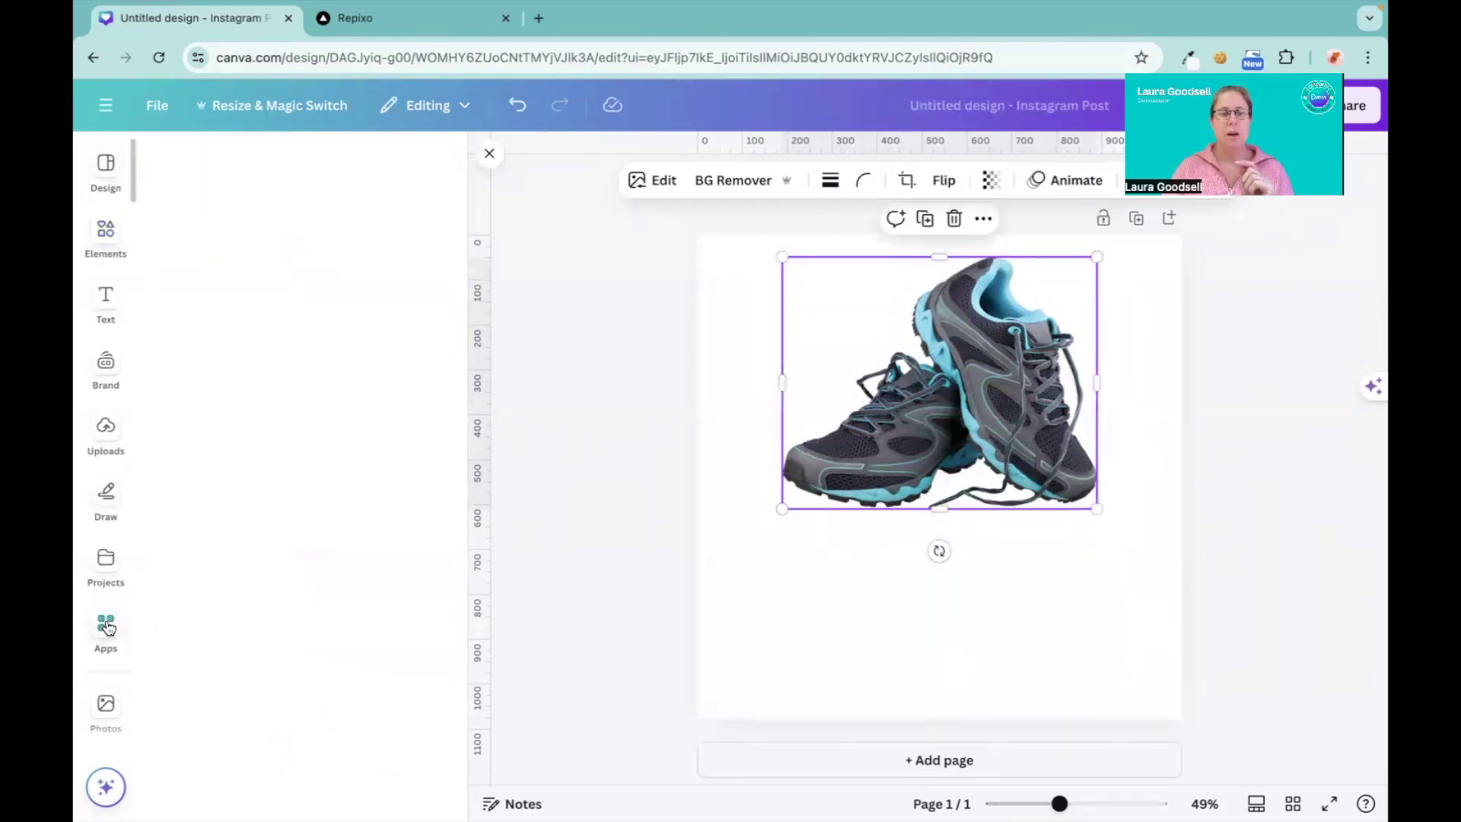
pyautogui.click(293, 164)
pyautogui.write('E')
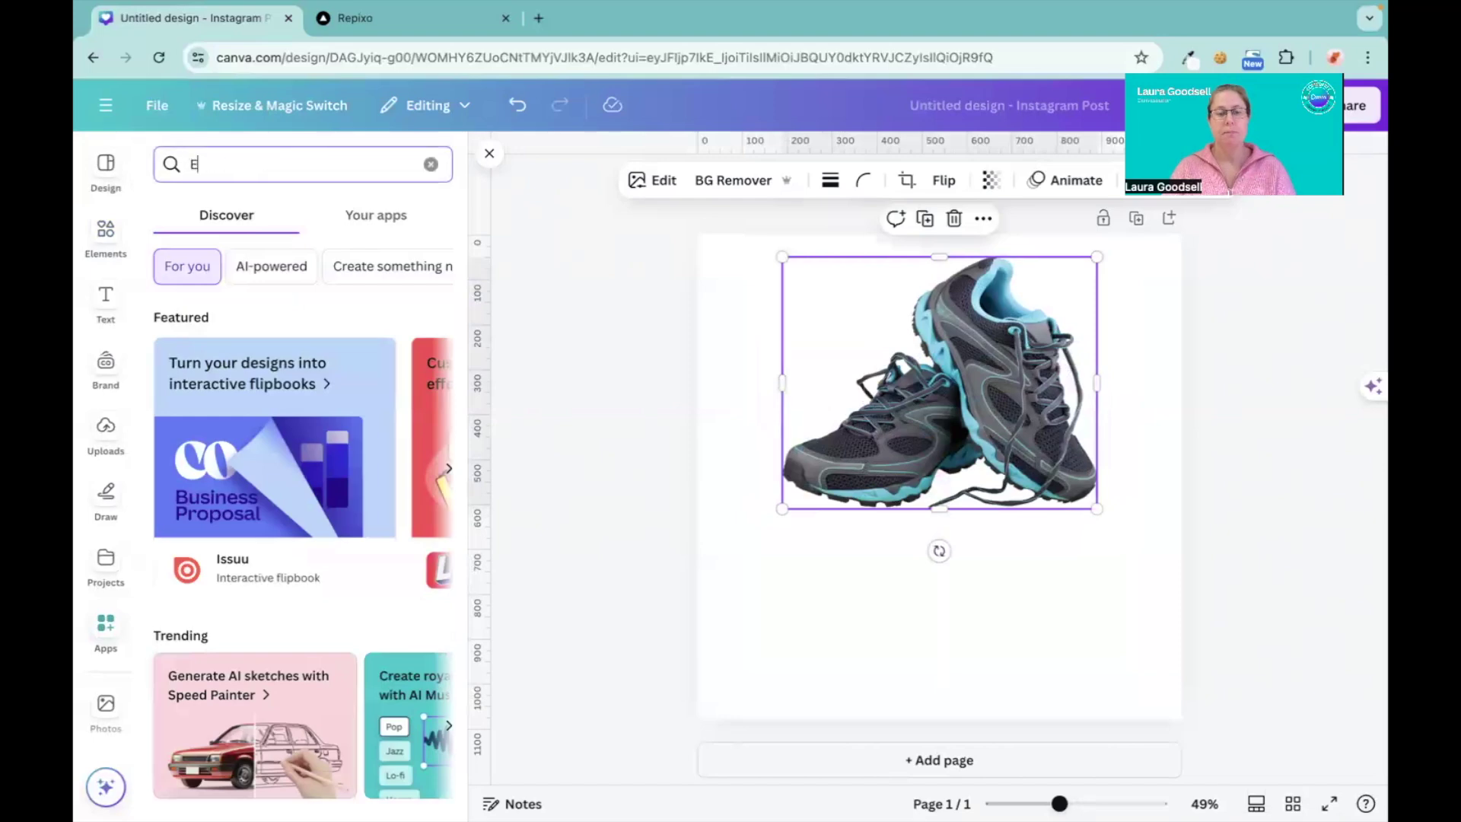
pyautogui.write('ASY')
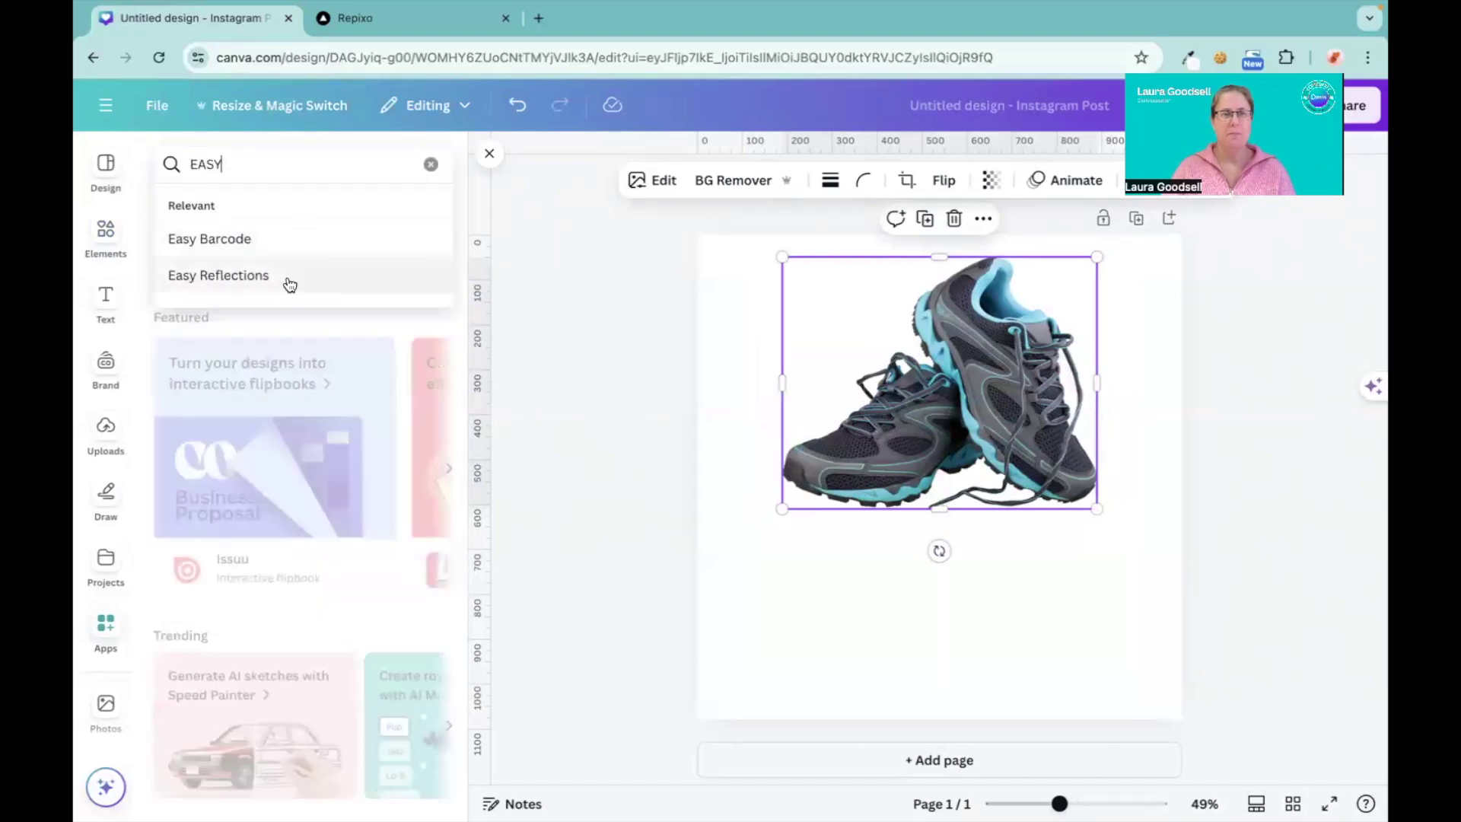
pyautogui.click(289, 280)
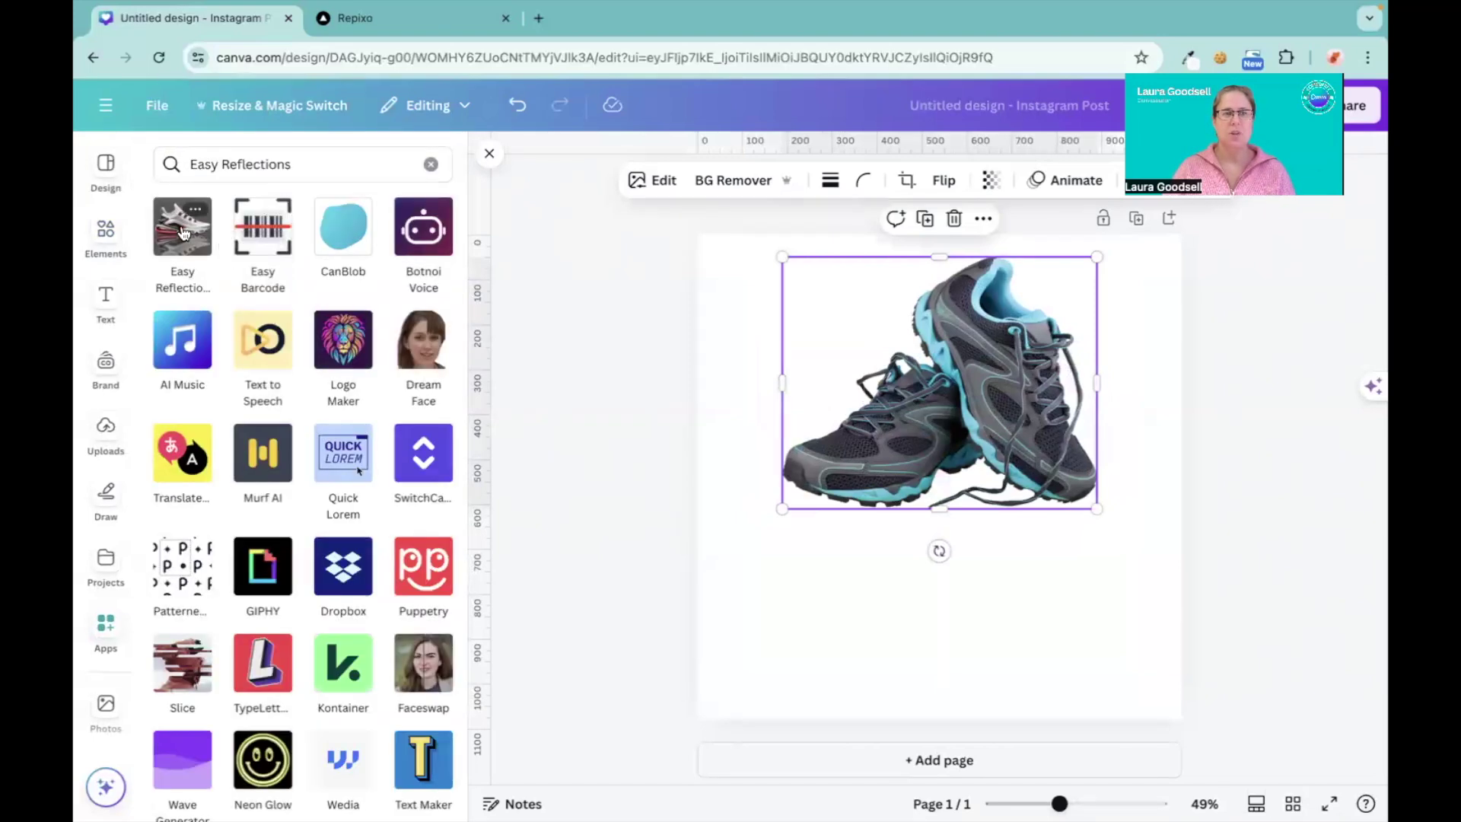
pyautogui.click(183, 228)
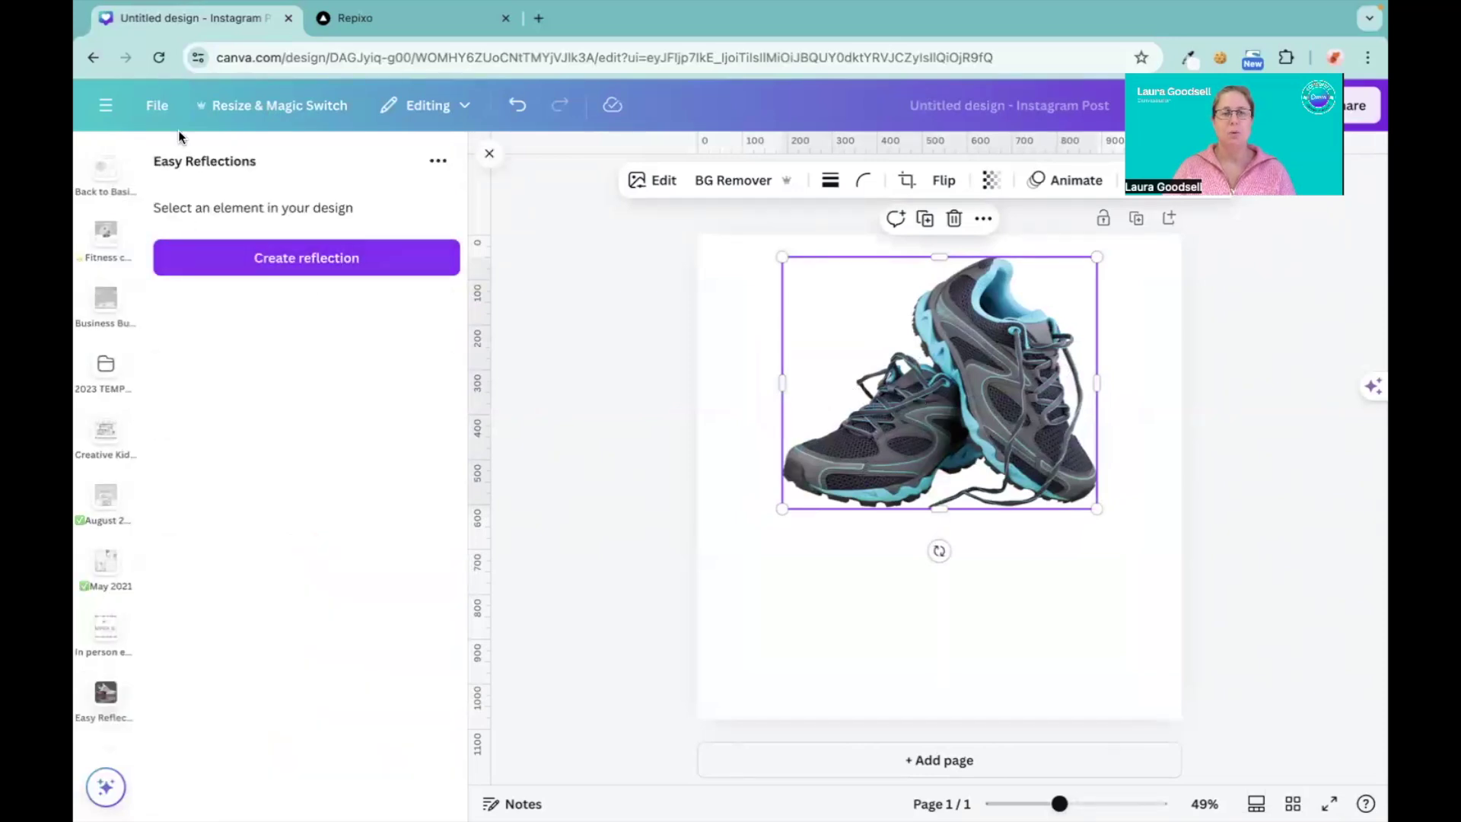
pyautogui.click(303, 268)
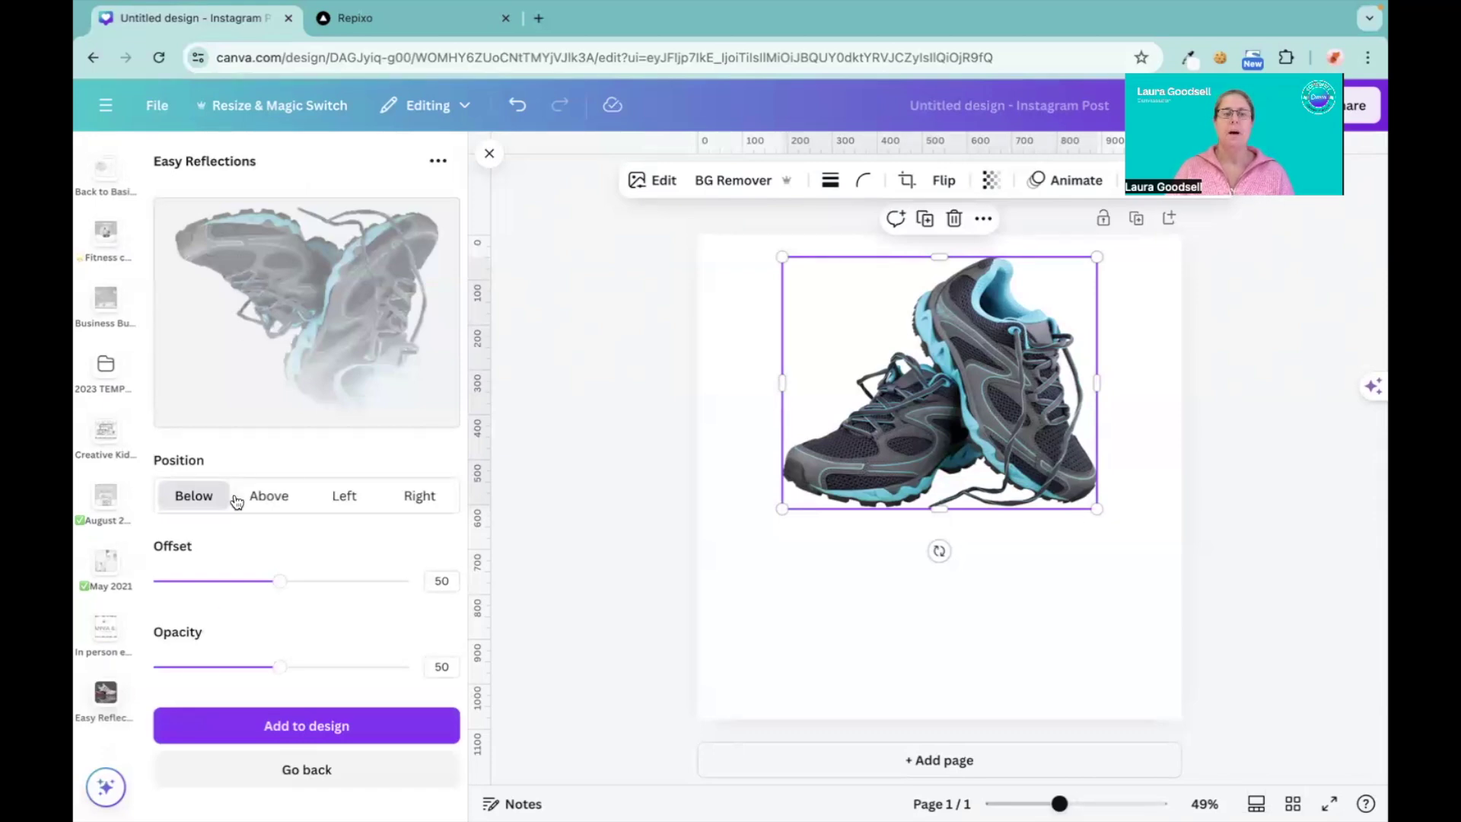
# - Preview the reflection Above, Left and Right, then set its Position to Below
pyautogui.click(301, 503)
pyautogui.click(346, 497)
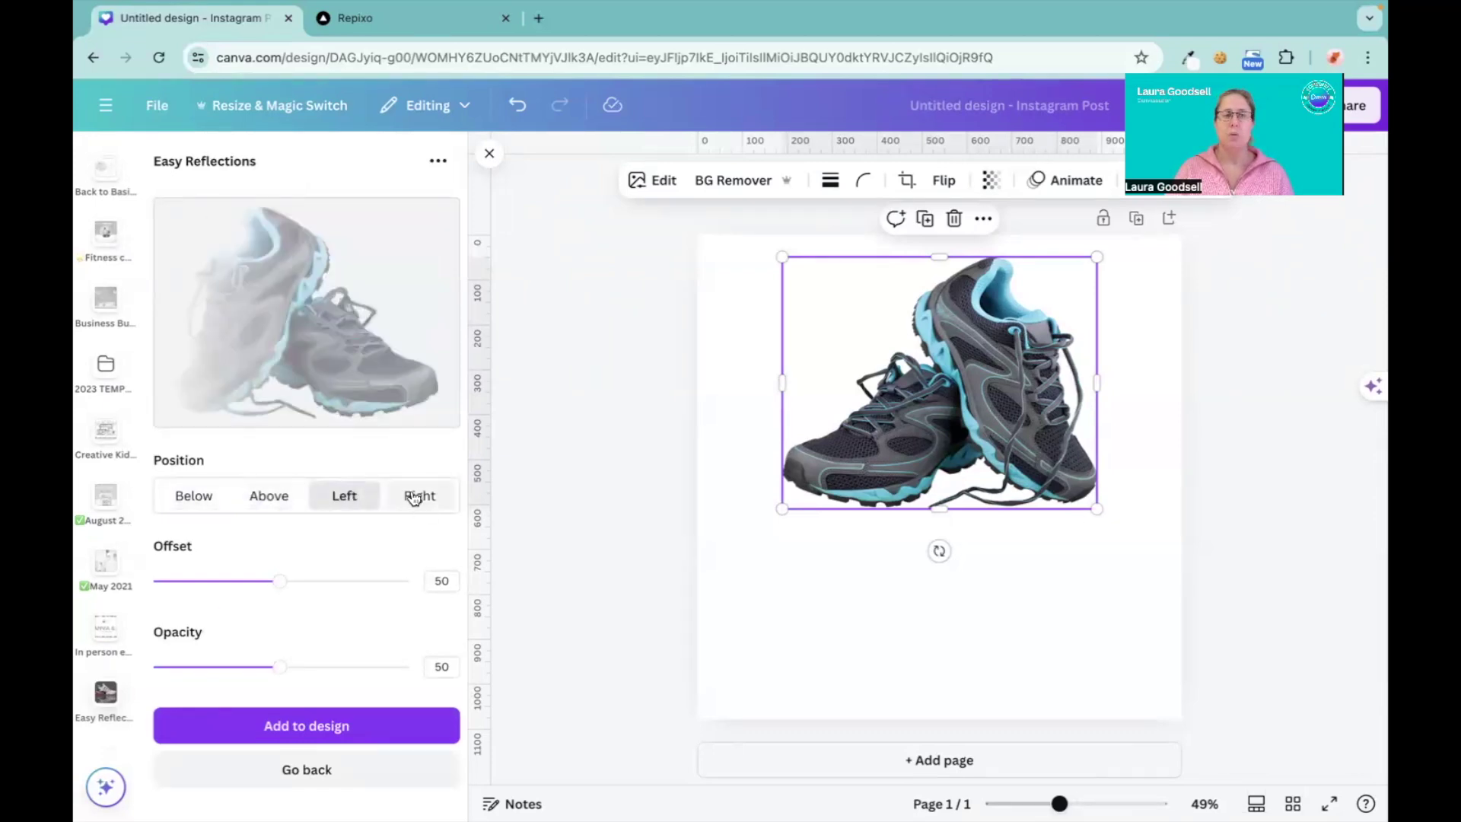
pyautogui.click(417, 498)
pyautogui.click(344, 496)
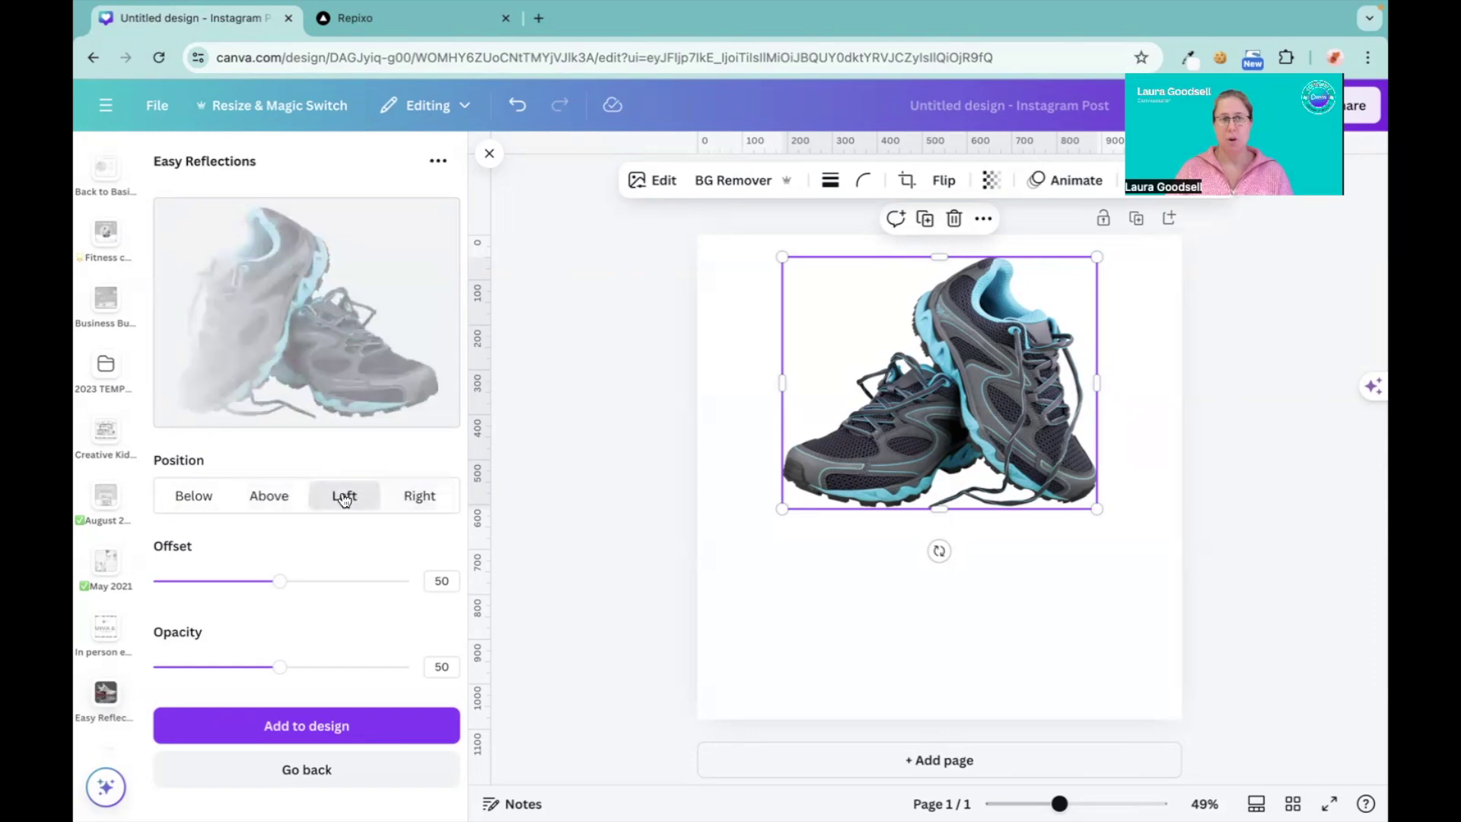
pyautogui.click(185, 498)
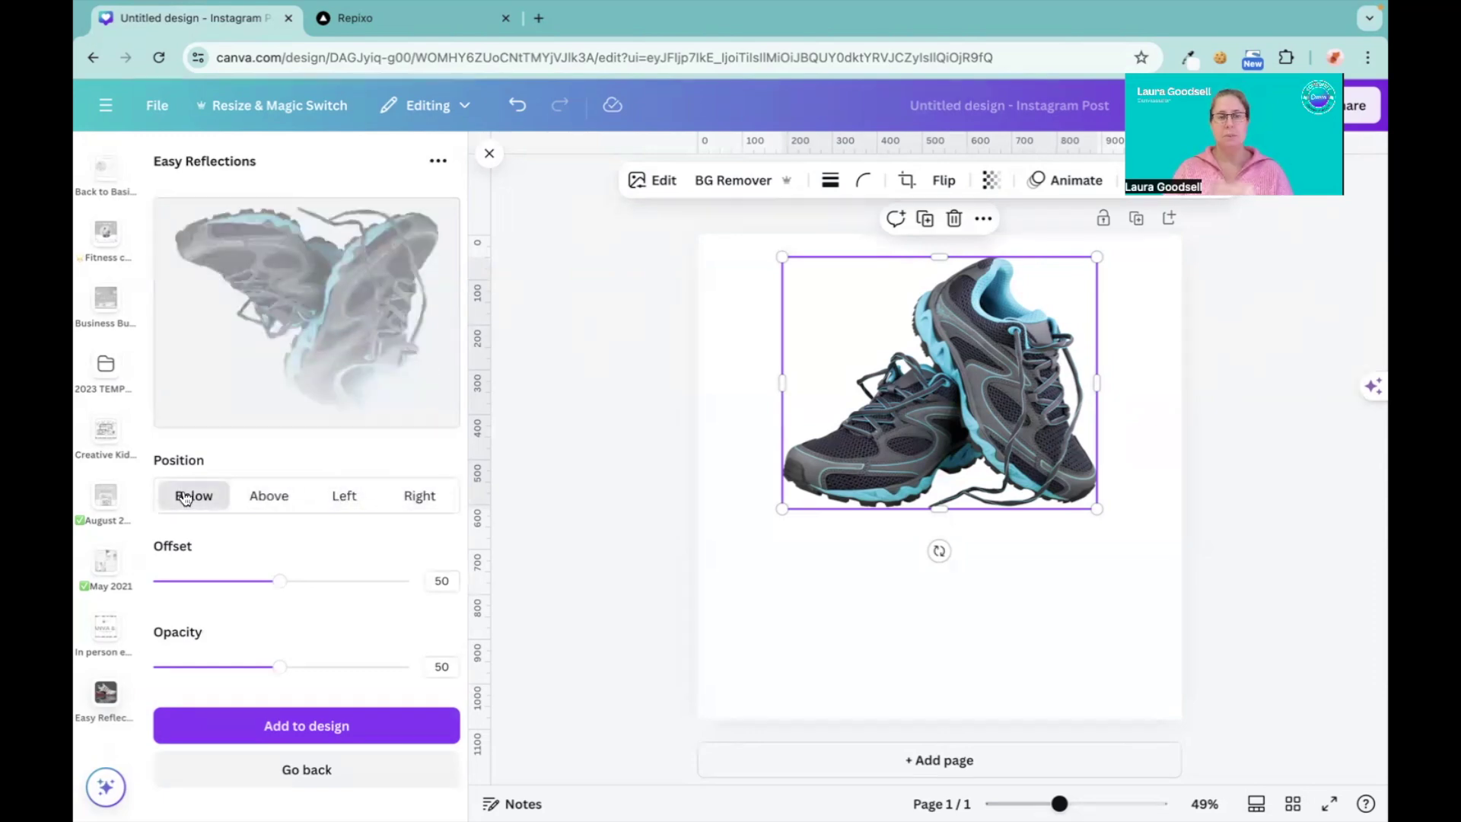
pyautogui.click(268, 497)
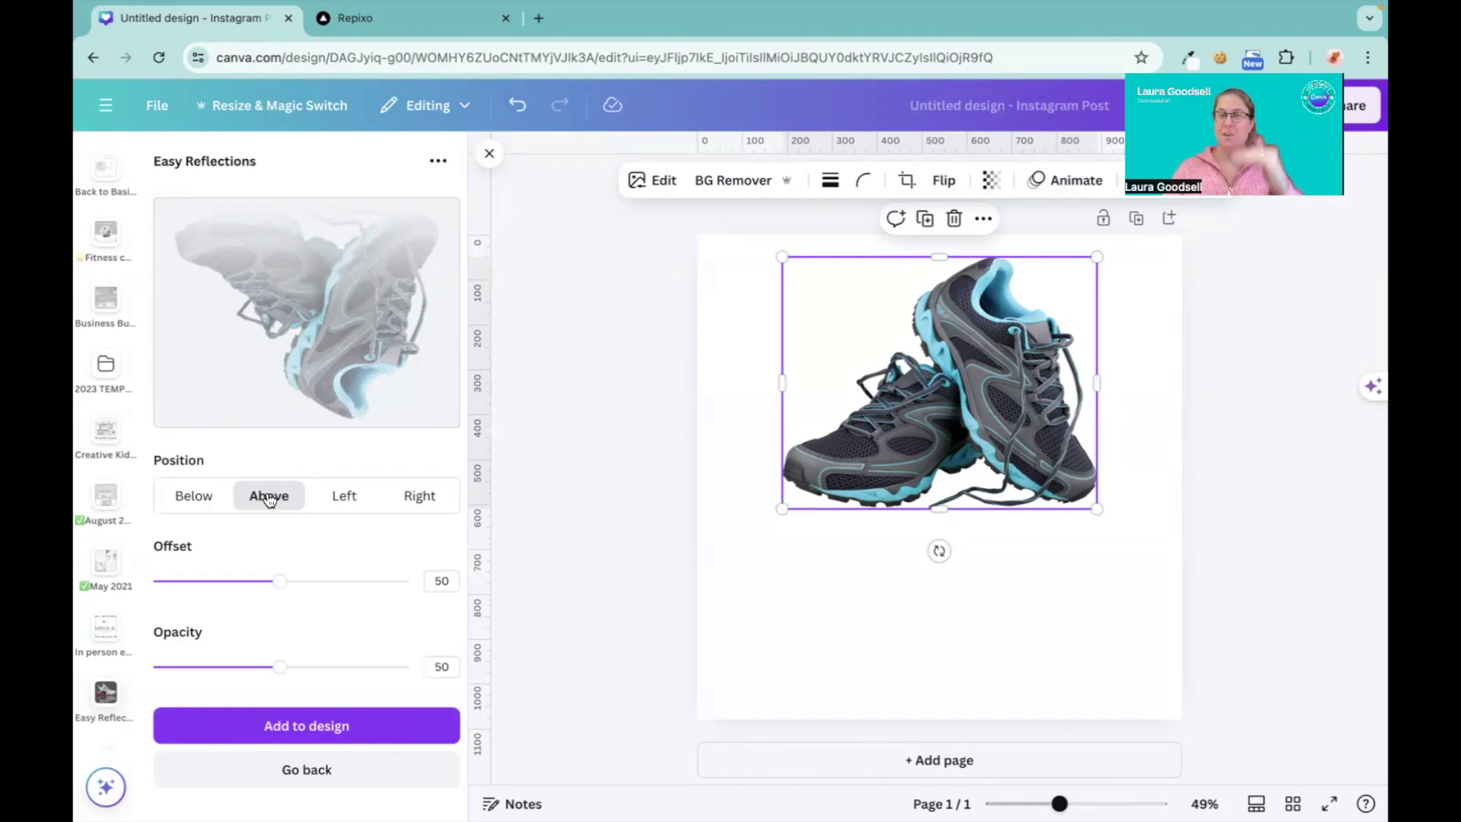
pyautogui.click(349, 498)
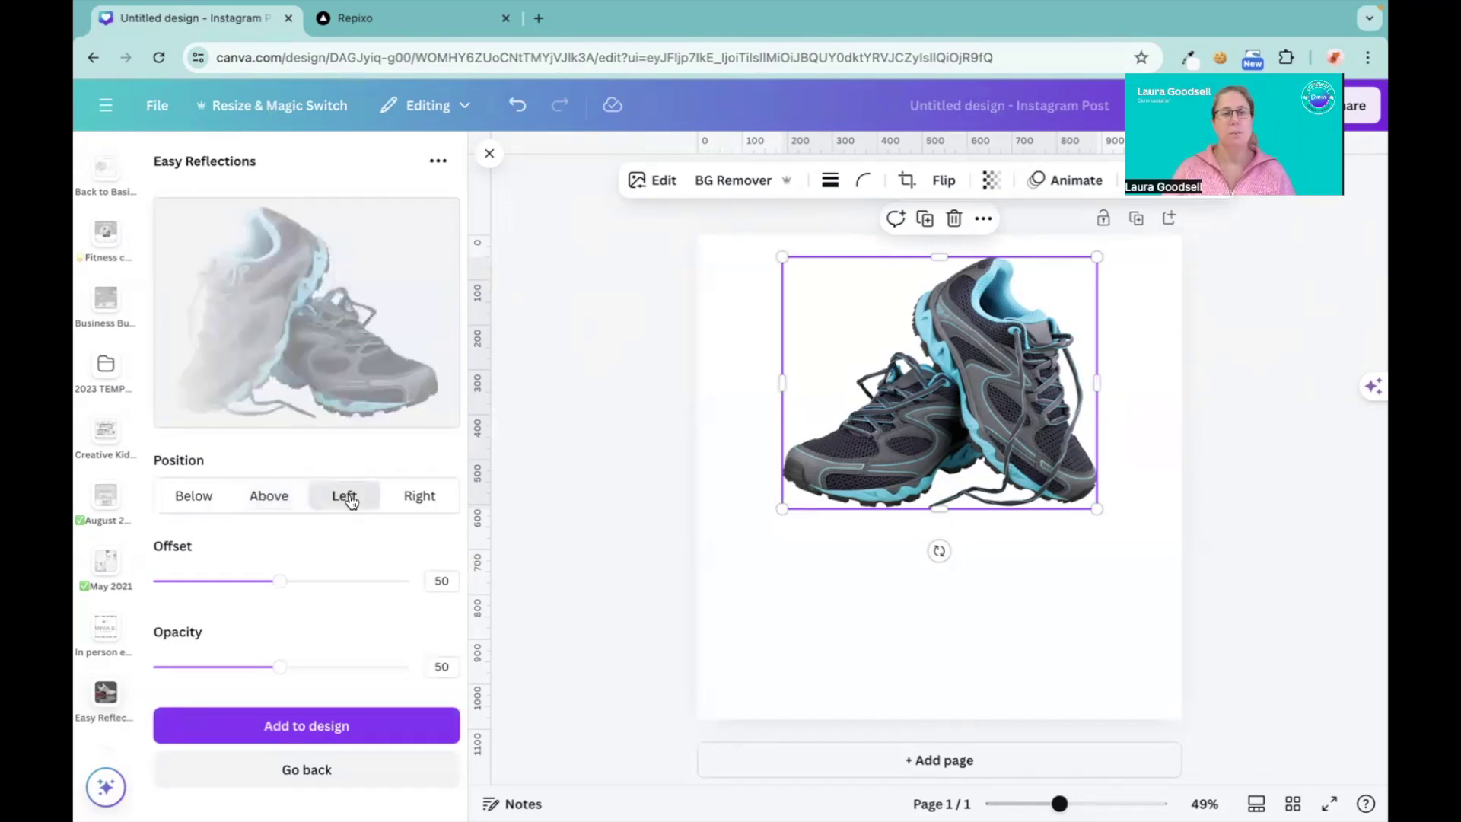
pyautogui.click(406, 502)
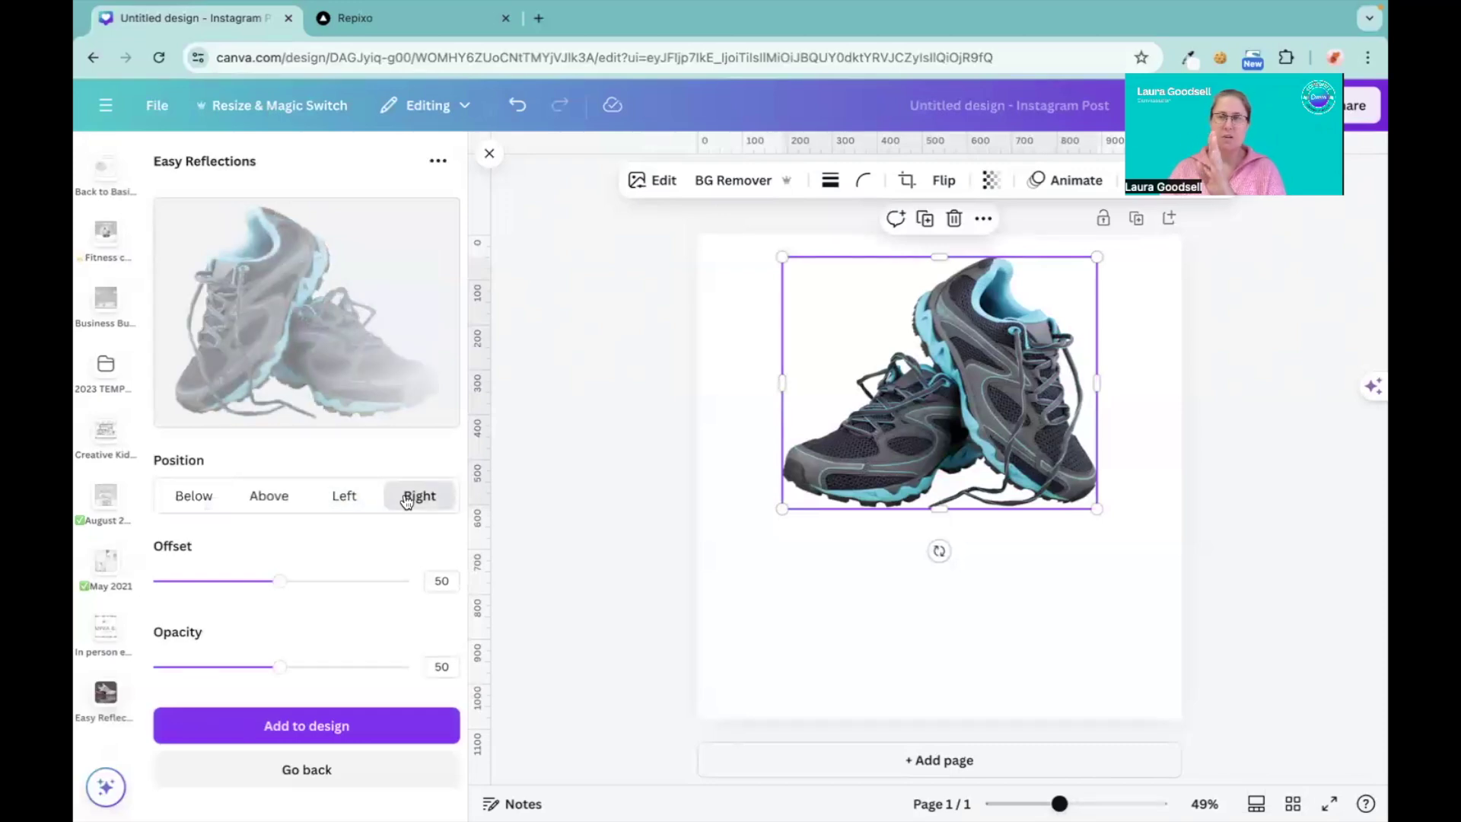
pyautogui.click(193, 498)
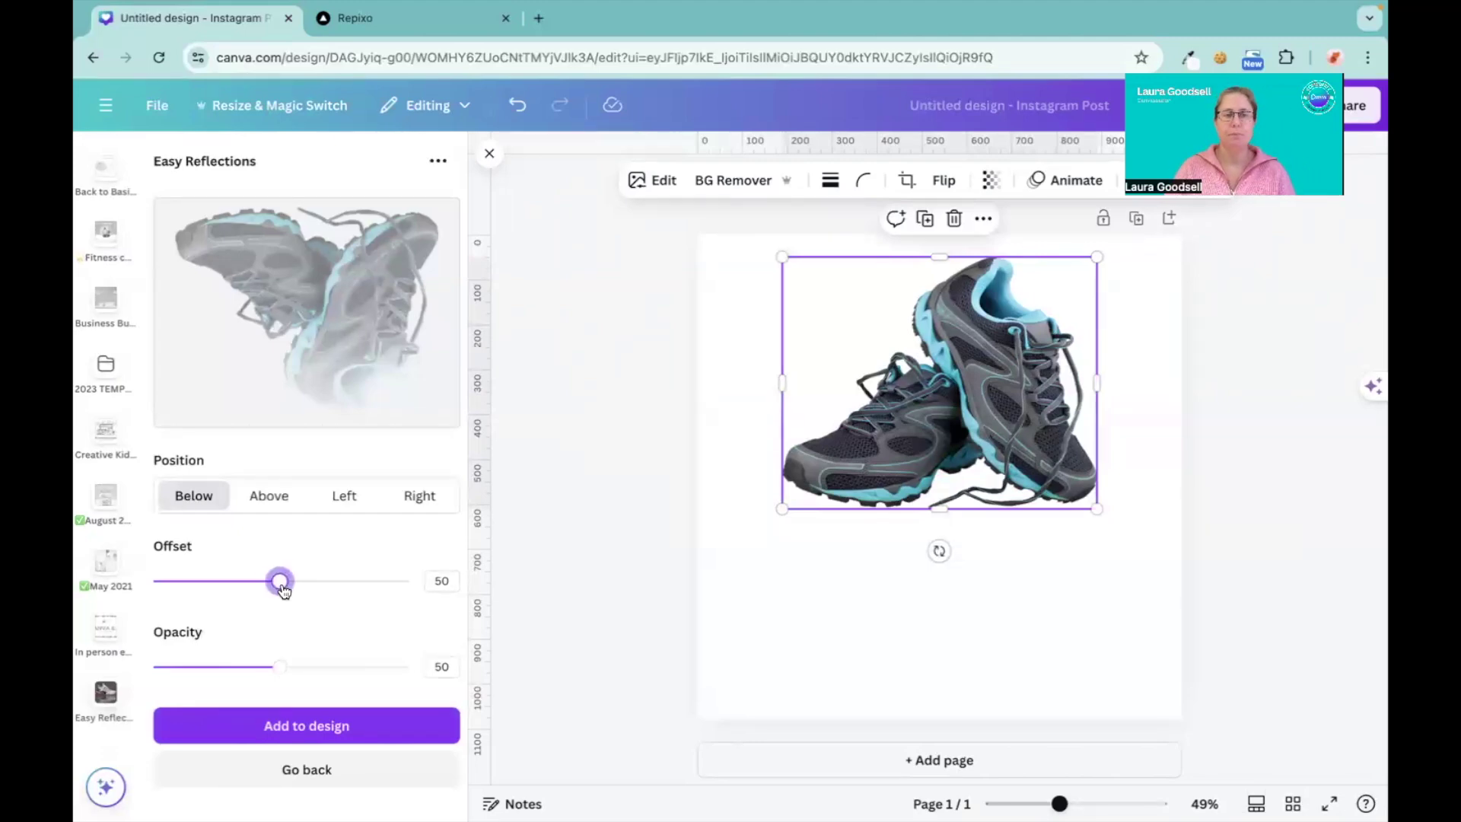
# - Set the reflection Offset to 20 and Opacity to 77, and add it to the post
pyautogui.moveTo(283, 590); pyautogui.dragTo(203, 566)
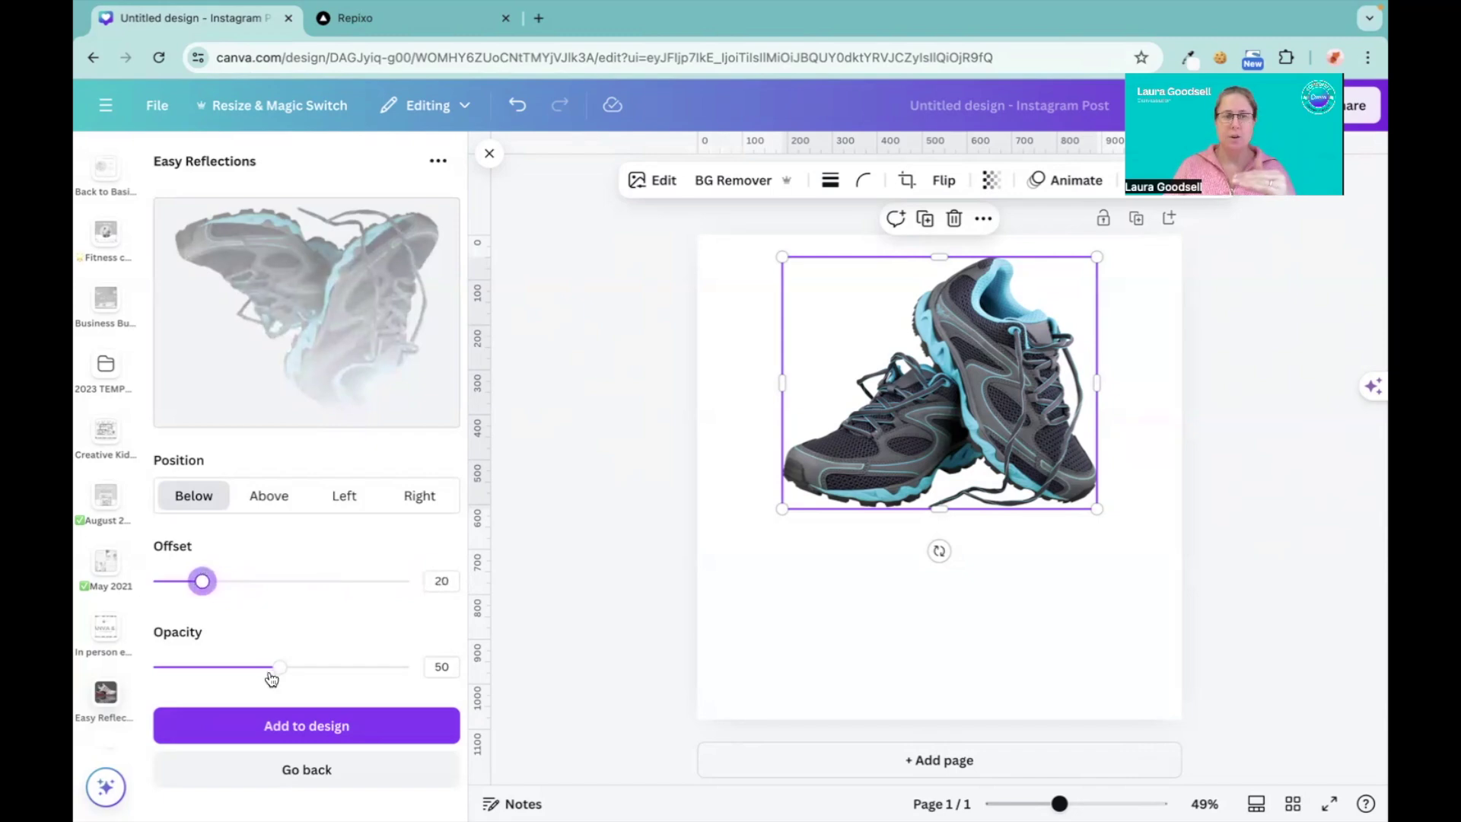
pyautogui.moveTo(281, 672); pyautogui.dragTo(349, 666)
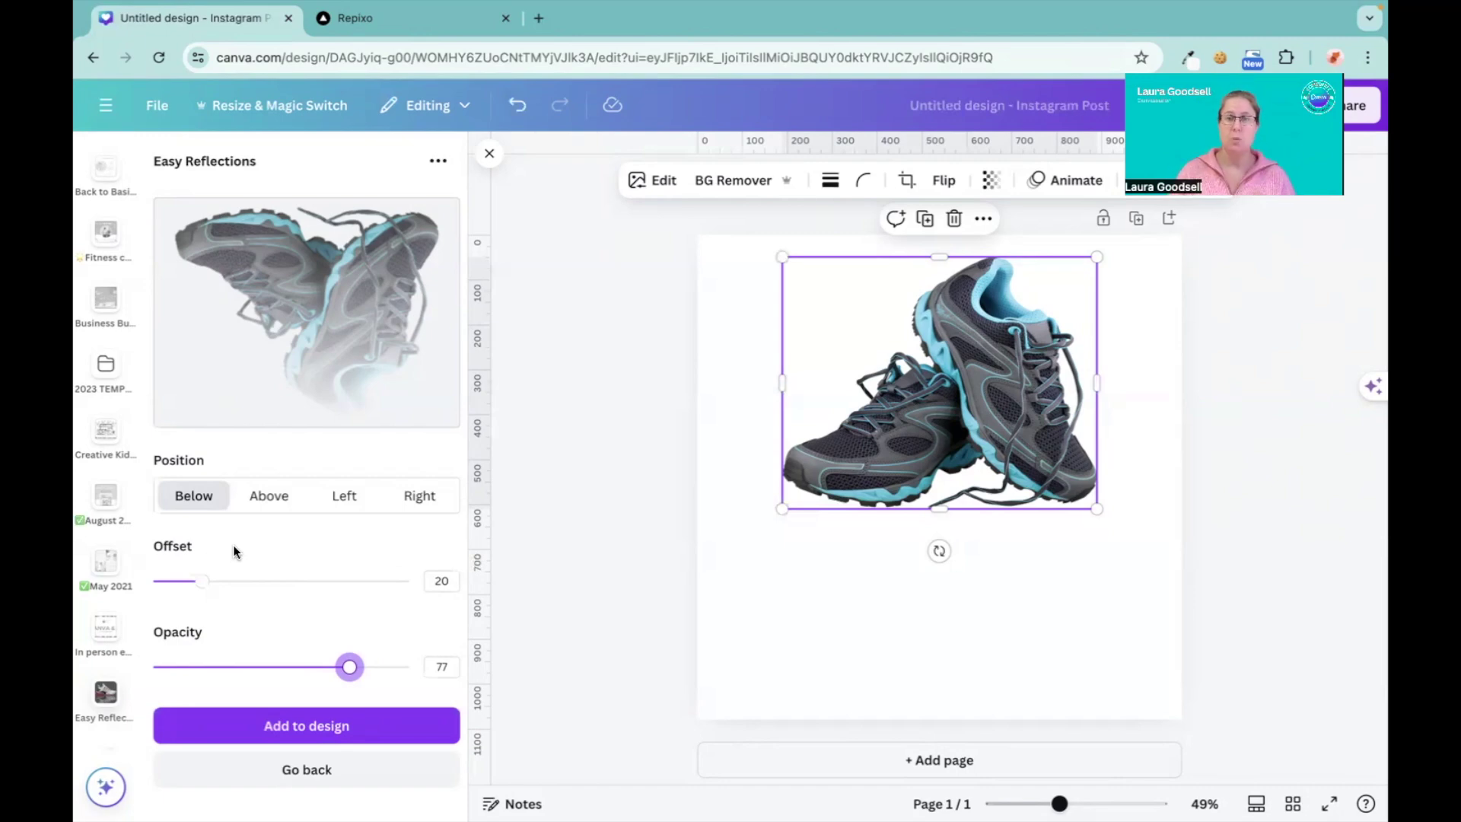
pyautogui.click(316, 724)
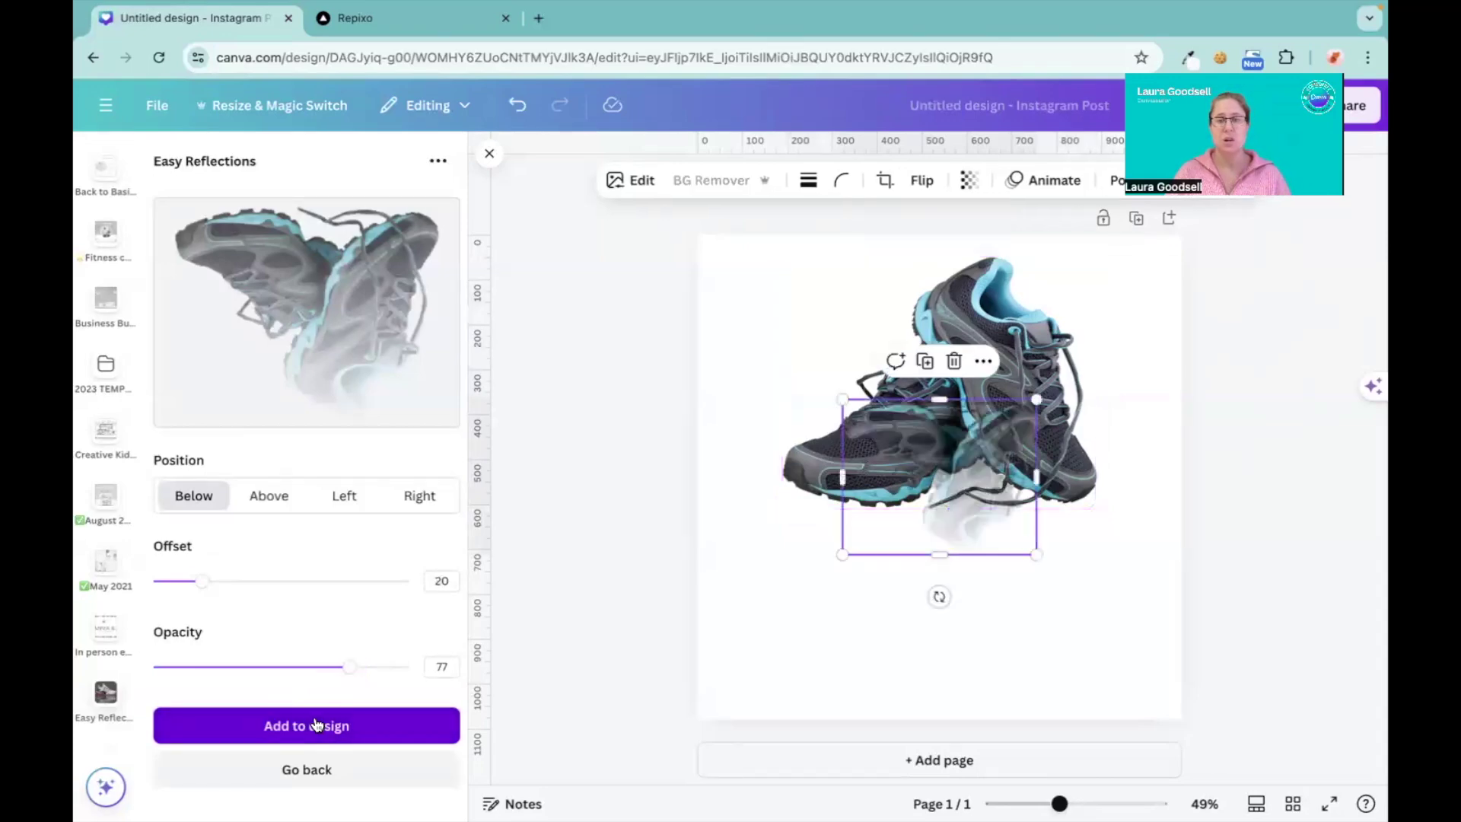
# - Resize the reflection to the trainers' width and place it directly against their soles
pyautogui.moveTo(982, 488); pyautogui.dragTo(1023, 590)
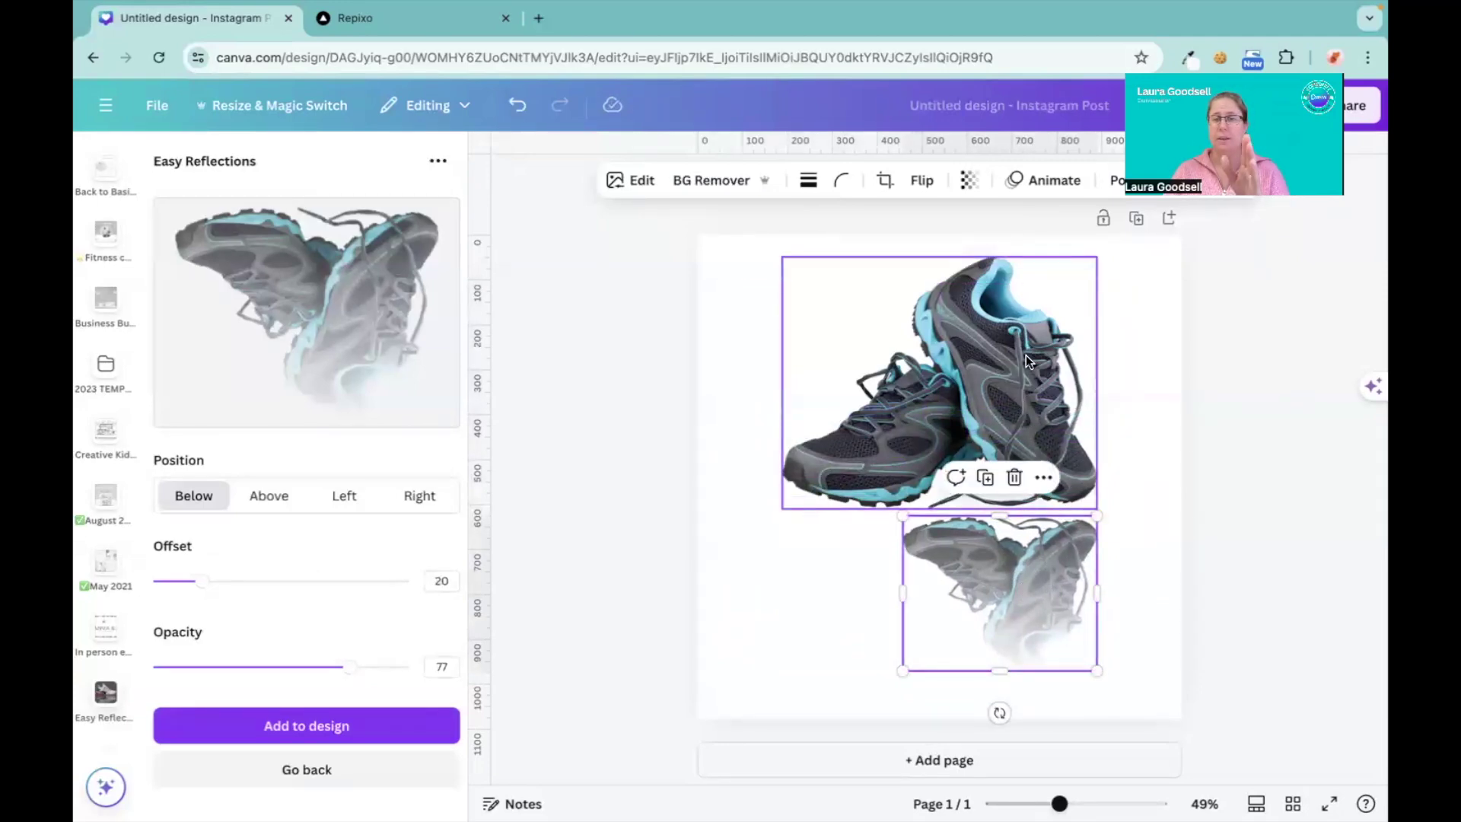
pyautogui.moveTo(1189, 370); pyautogui.dragTo(1030, 595)
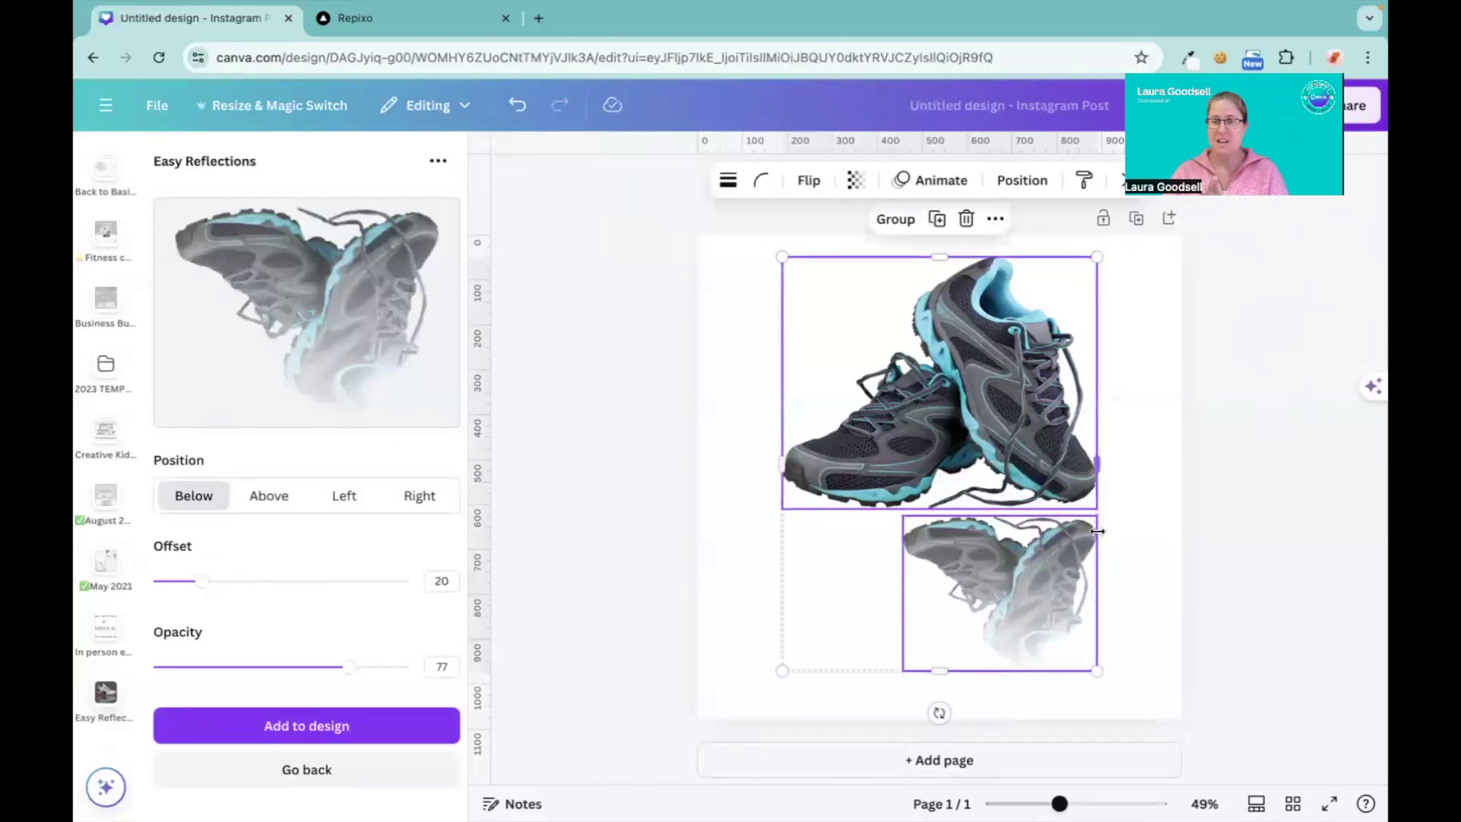
pyautogui.click(1103, 606)
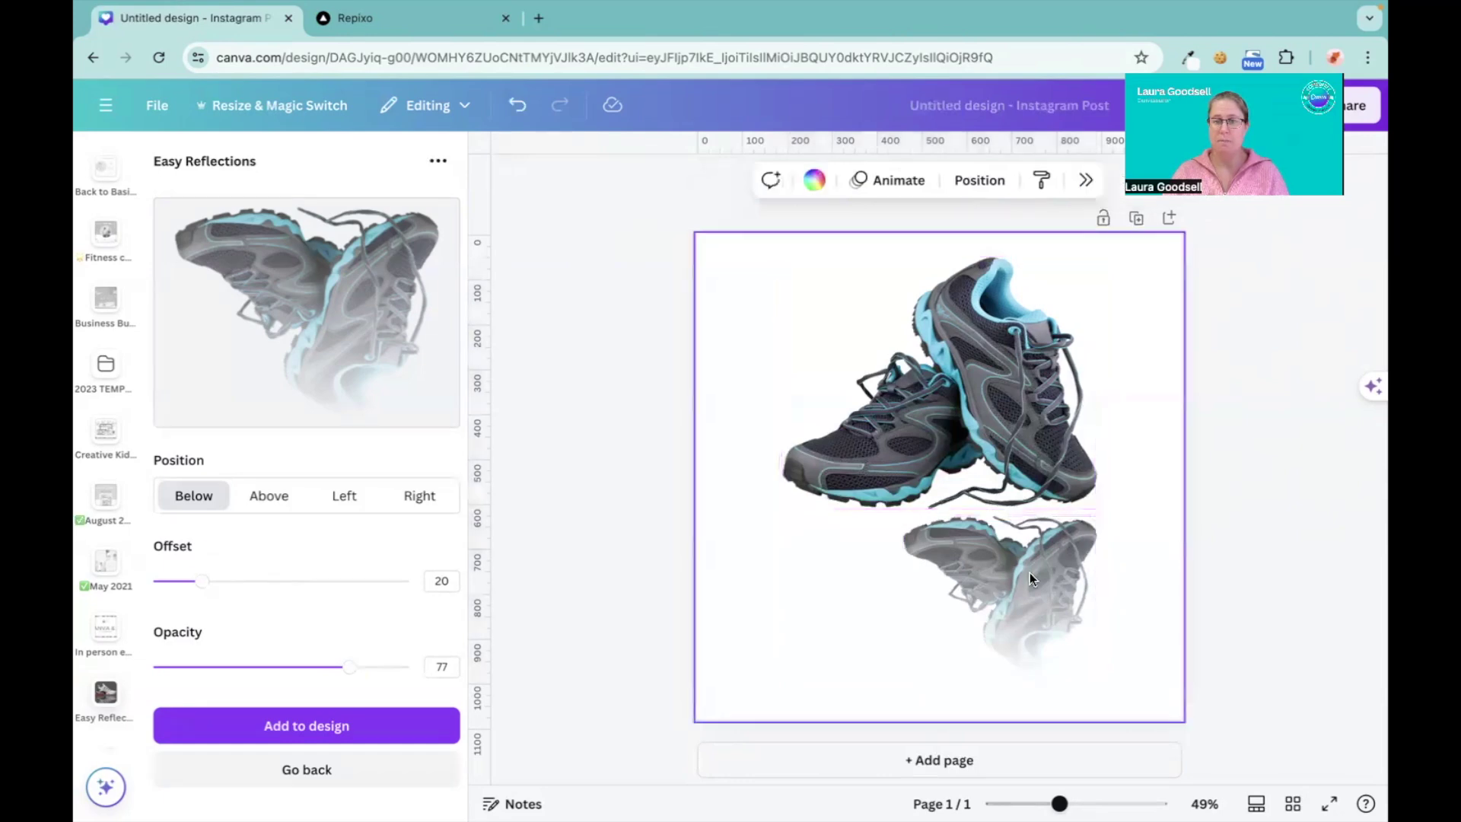
pyautogui.moveTo(985, 575)
pyautogui.mouseDown()
pyautogui.moveTo(1062, 582)
pyautogui.moveTo(1064, 567)
pyautogui.moveTo(1012, 571)
pyautogui.mouseUp()
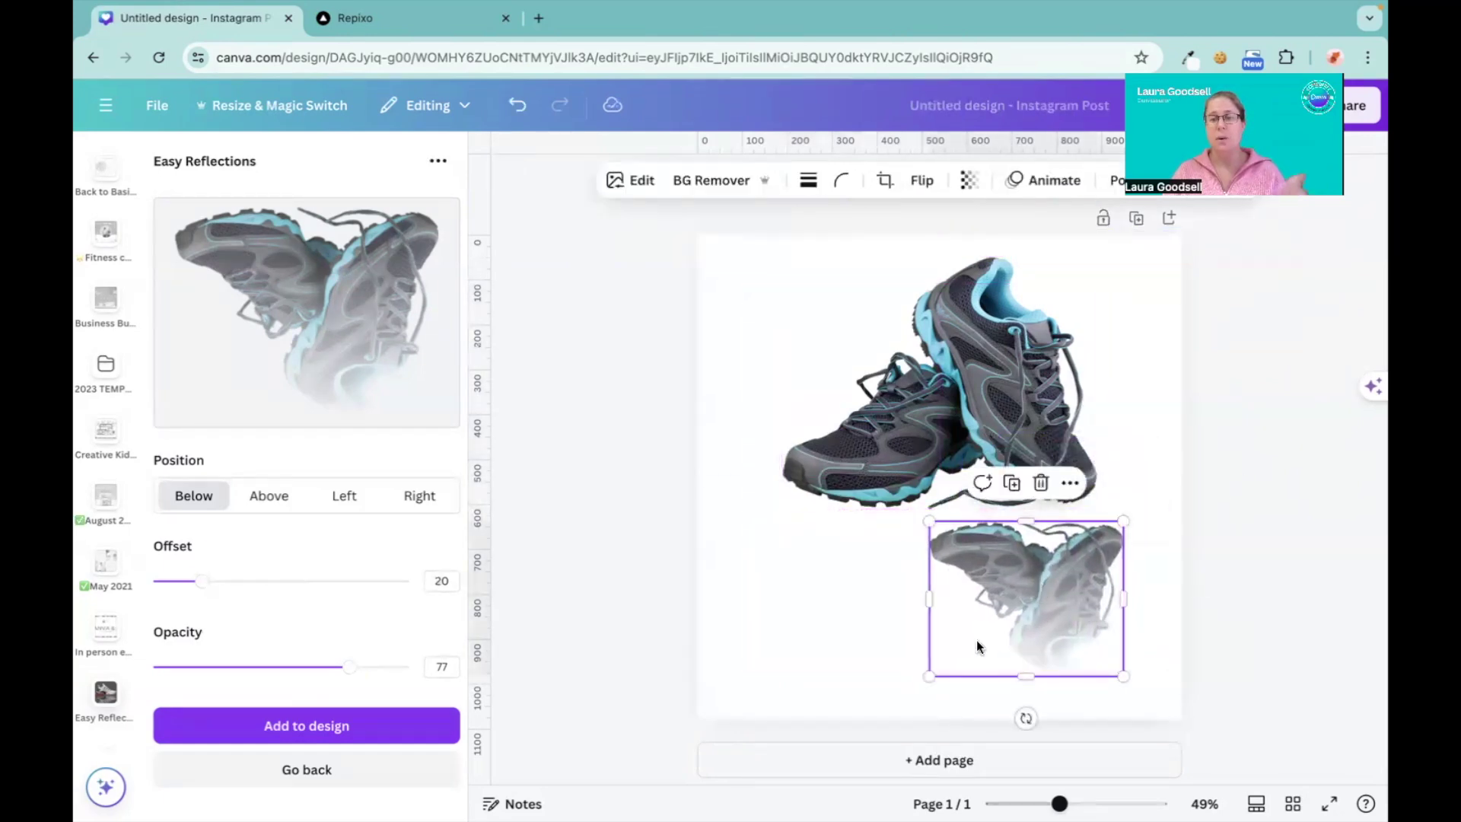
pyautogui.moveTo(929, 674); pyautogui.dragTo(580, 762)
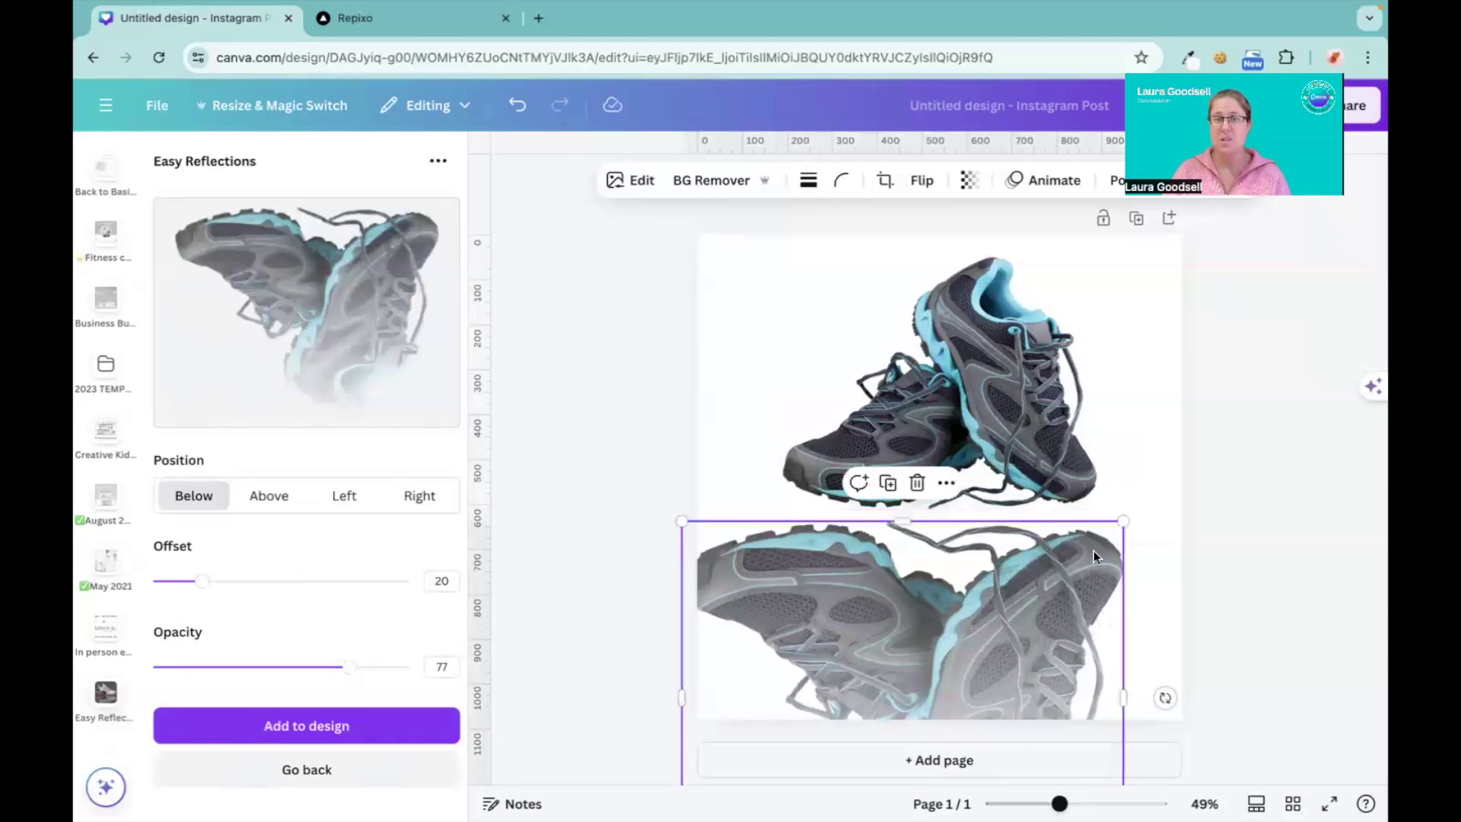
pyautogui.moveTo(1027, 569)
pyautogui.mouseDown()
pyautogui.moveTo(822, 590)
pyautogui.moveTo(1001, 570)
pyautogui.mouseUp()
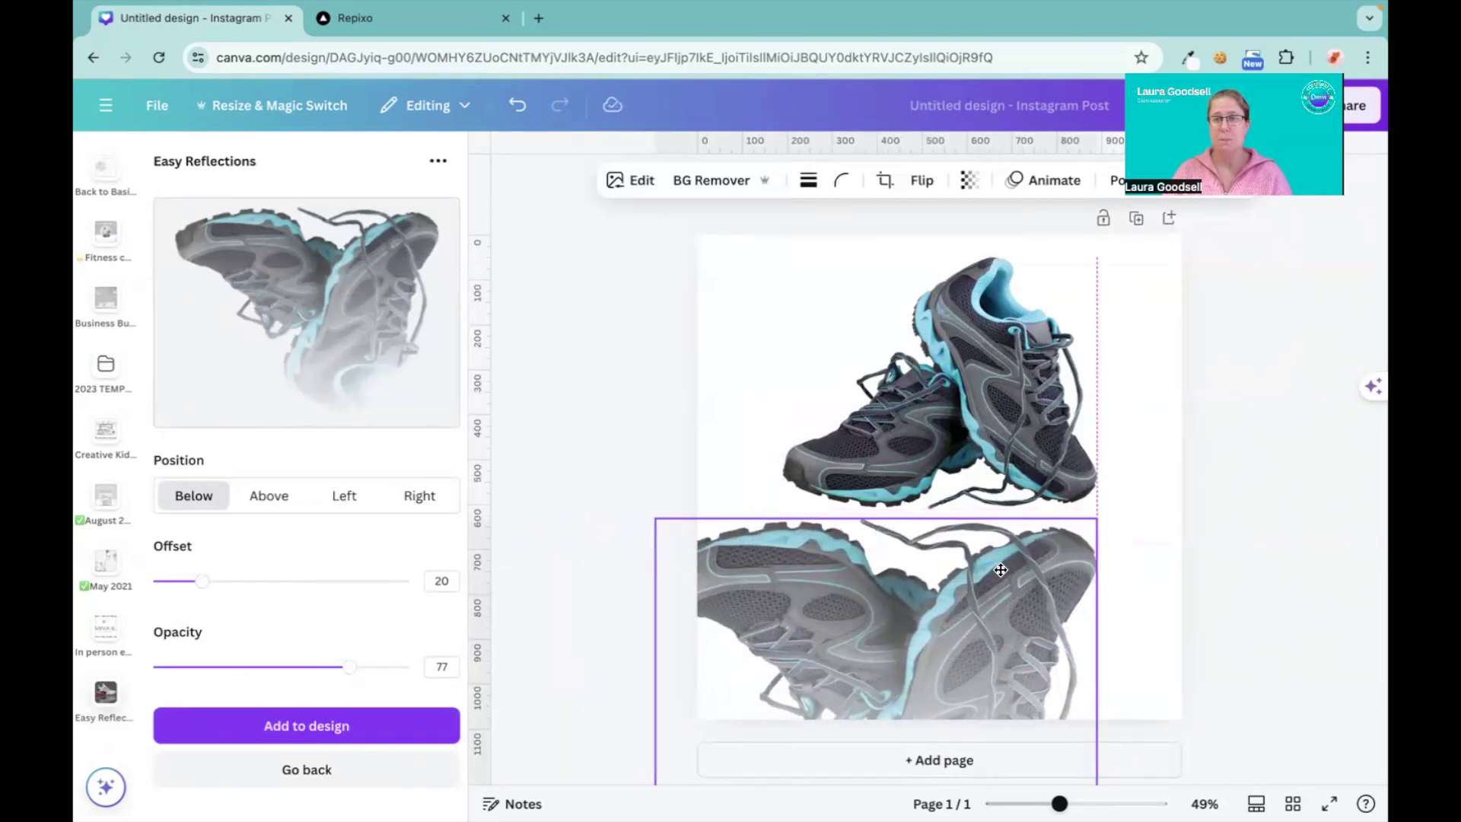
pyautogui.moveTo(1000, 570); pyautogui.dragTo(999, 570)
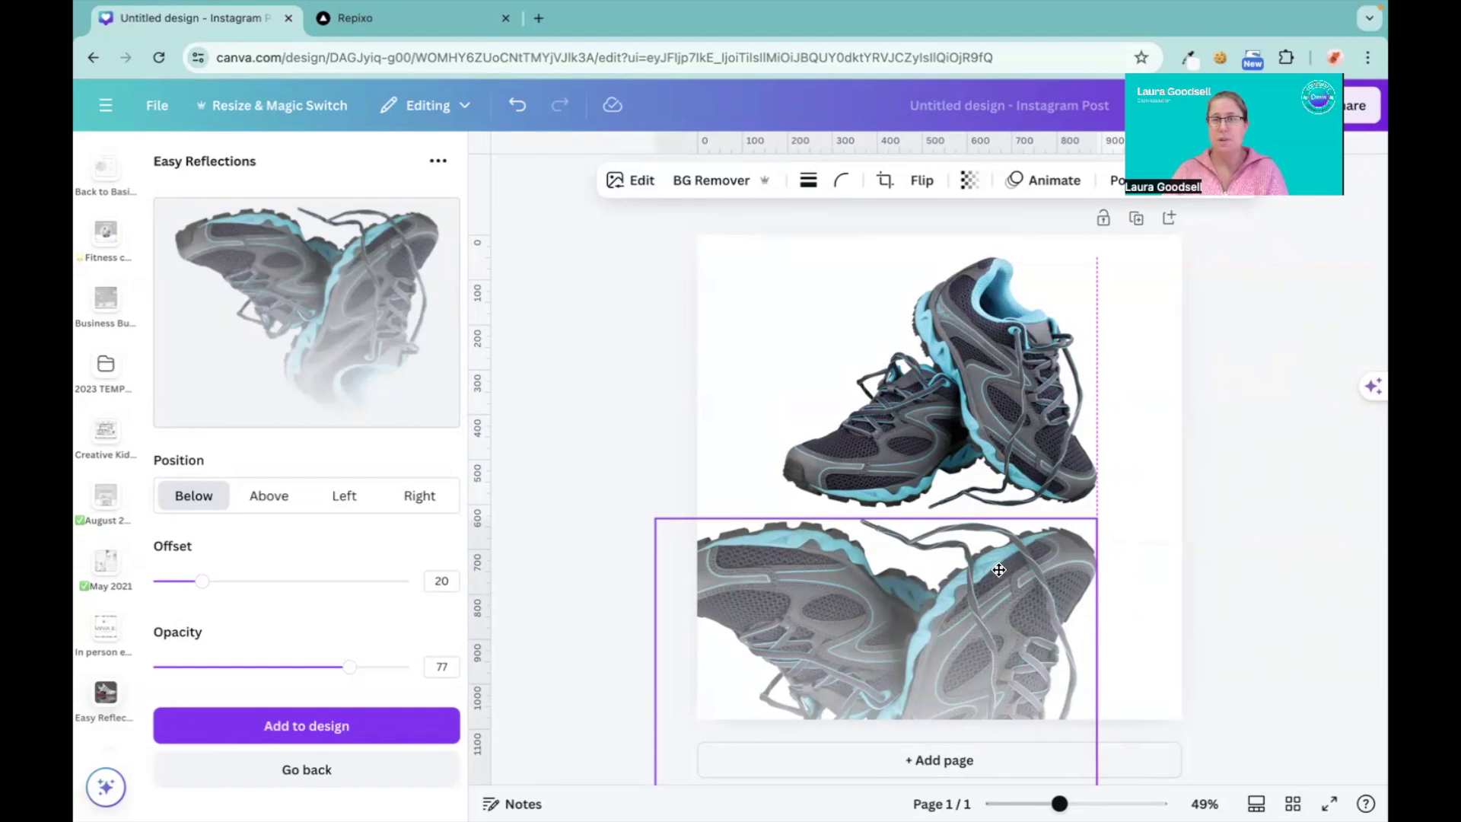
pyautogui.moveTo(999, 570); pyautogui.dragTo(999, 570)
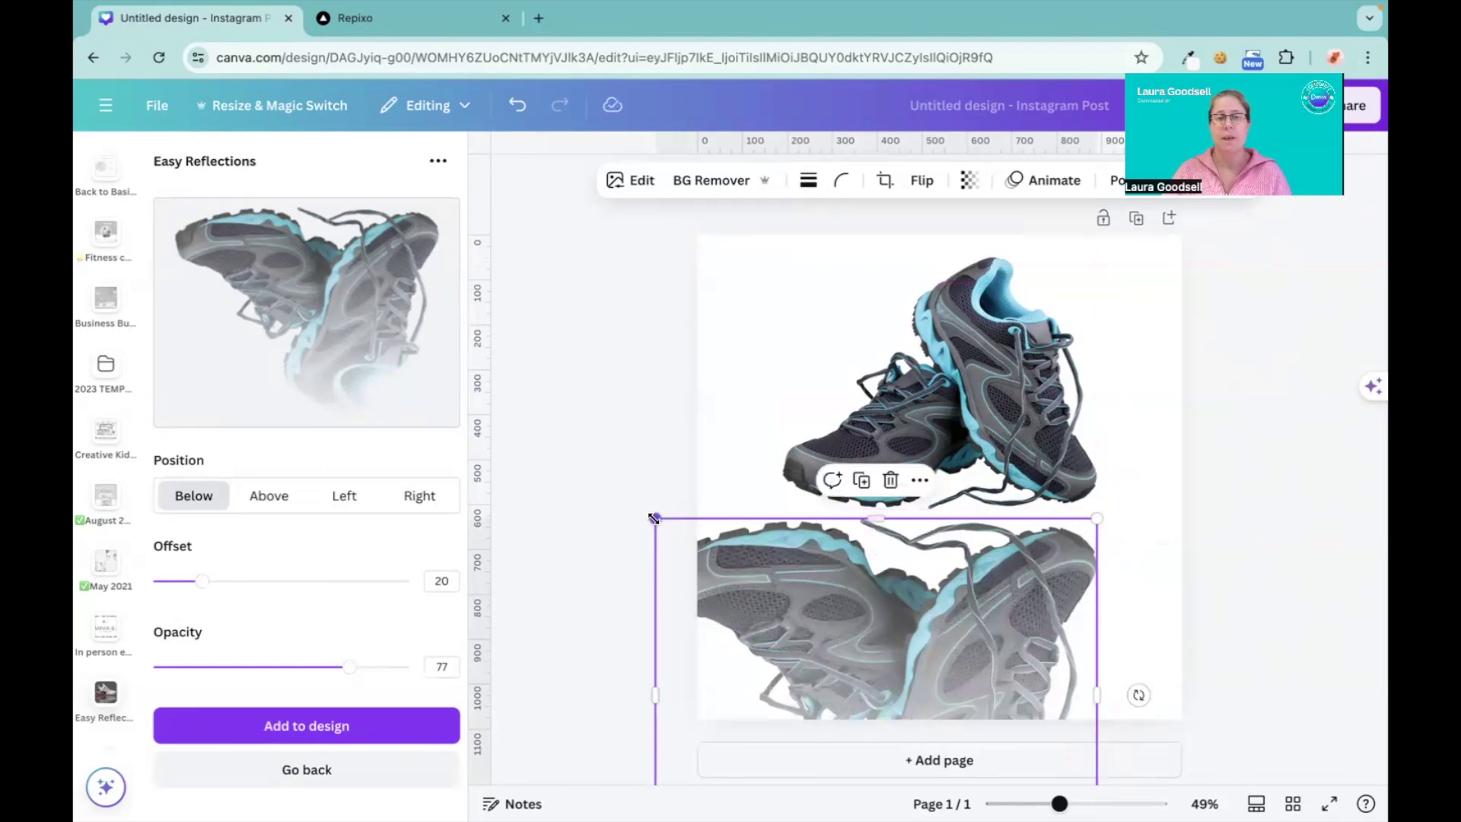
pyautogui.moveTo(654, 518); pyautogui.dragTo(795, 590)
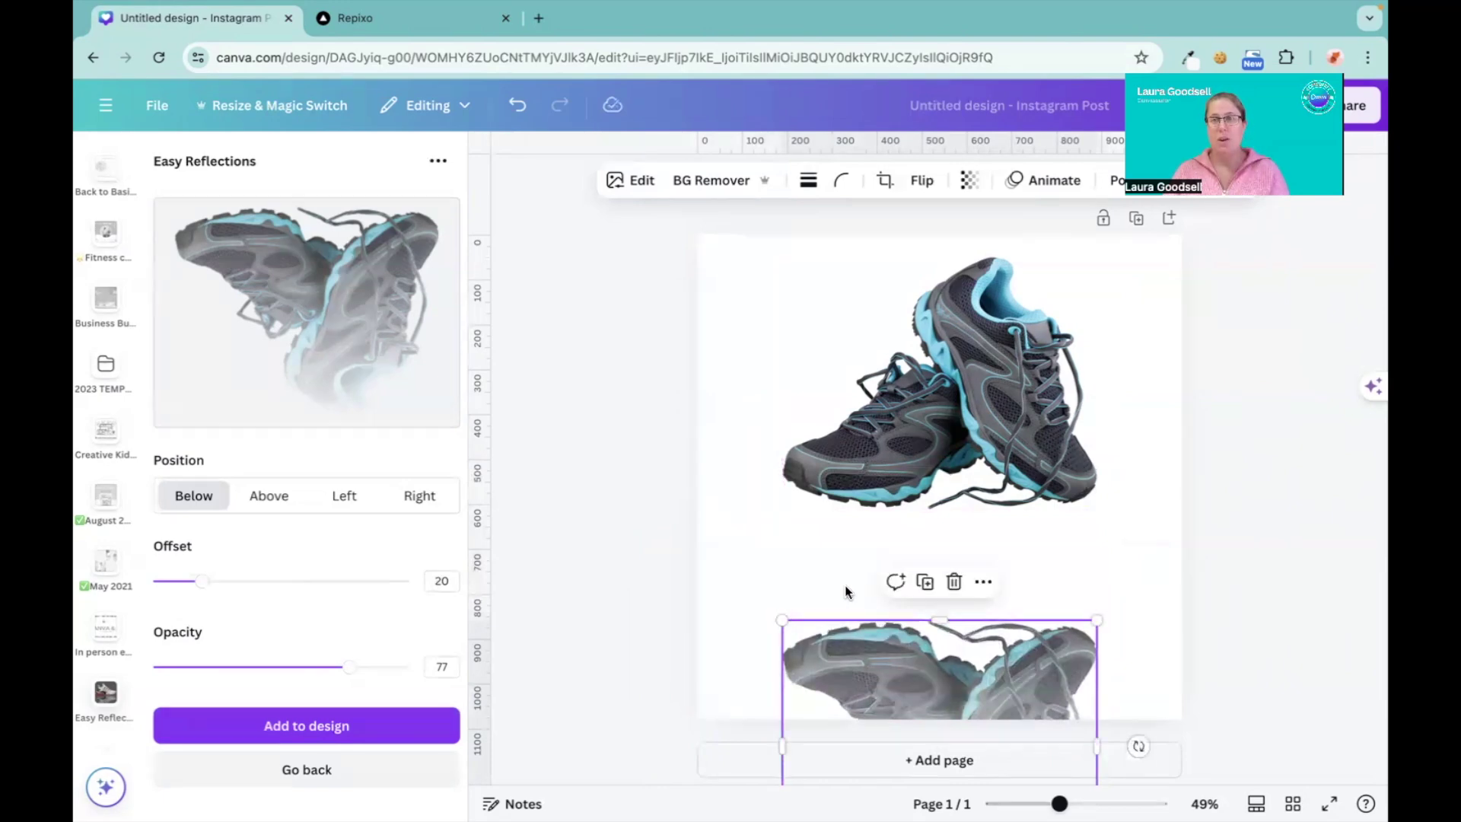
pyautogui.moveTo(924, 660); pyautogui.dragTo(930, 553)
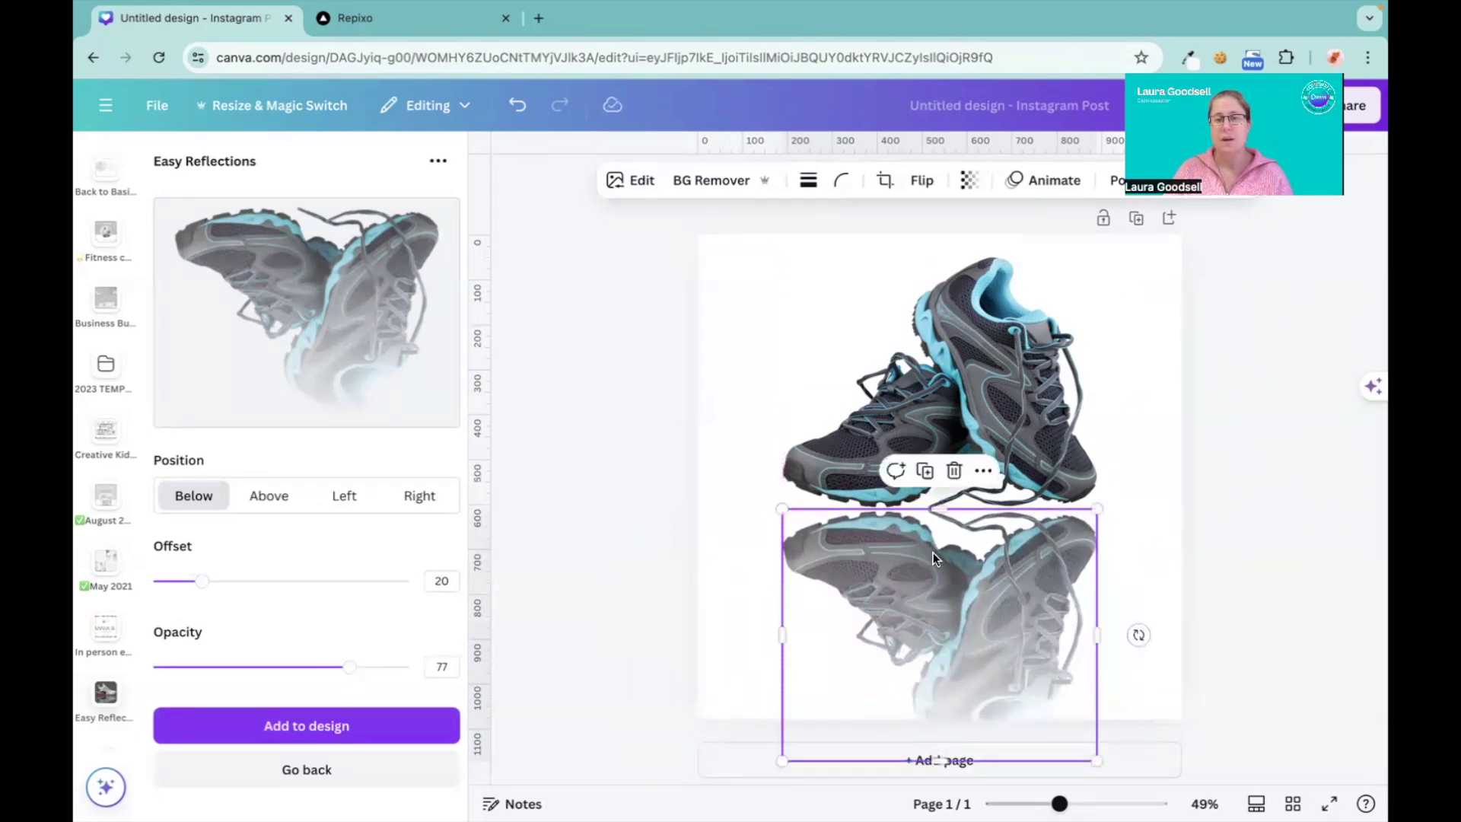
# - Select the trainers and reflection together, shrink the pair and centre them on the page
pyautogui.moveTo(609, 508); pyautogui.dragTo(1095, 259)
pyautogui.moveTo(780, 255); pyautogui.dragTo(819, 317)
pyautogui.moveTo(942, 449); pyautogui.dragTo(923, 386)
pyautogui.click(750, 396)
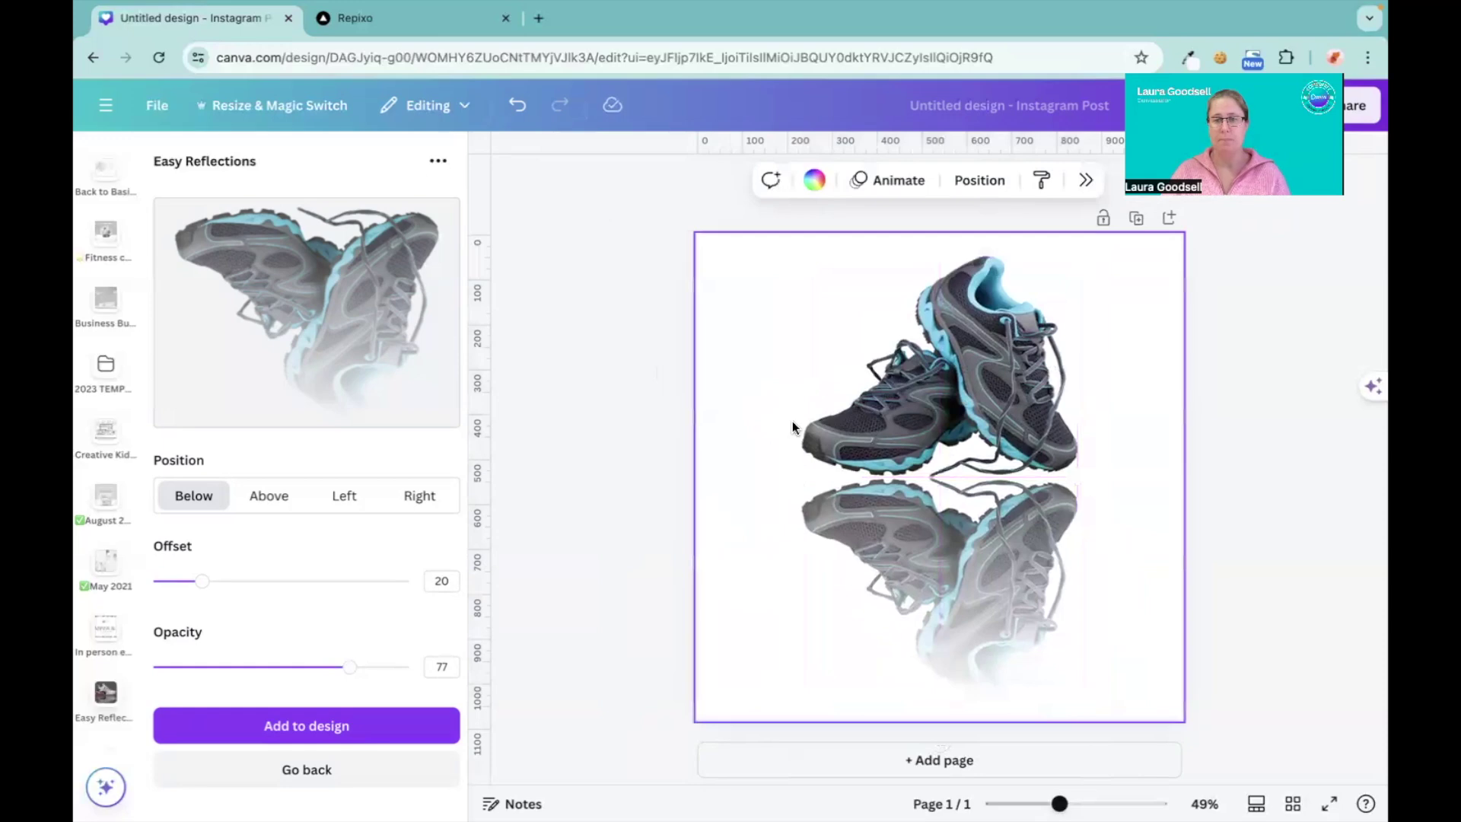
pyautogui.click(652, 406)
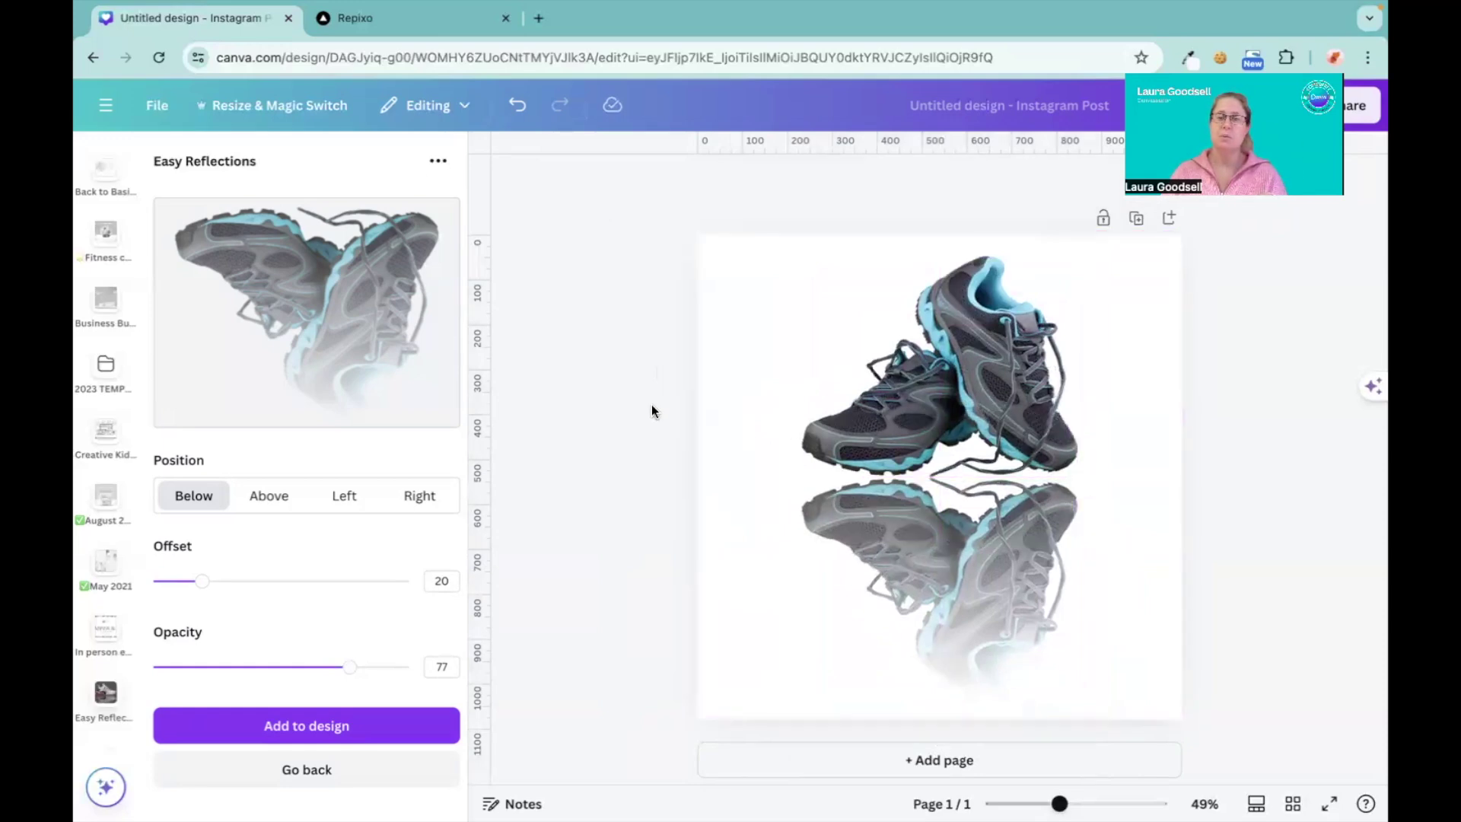
# - Re-add the reflection at opacity 54 and fit it beneath the trainers at their width
pyautogui.click(989, 559)
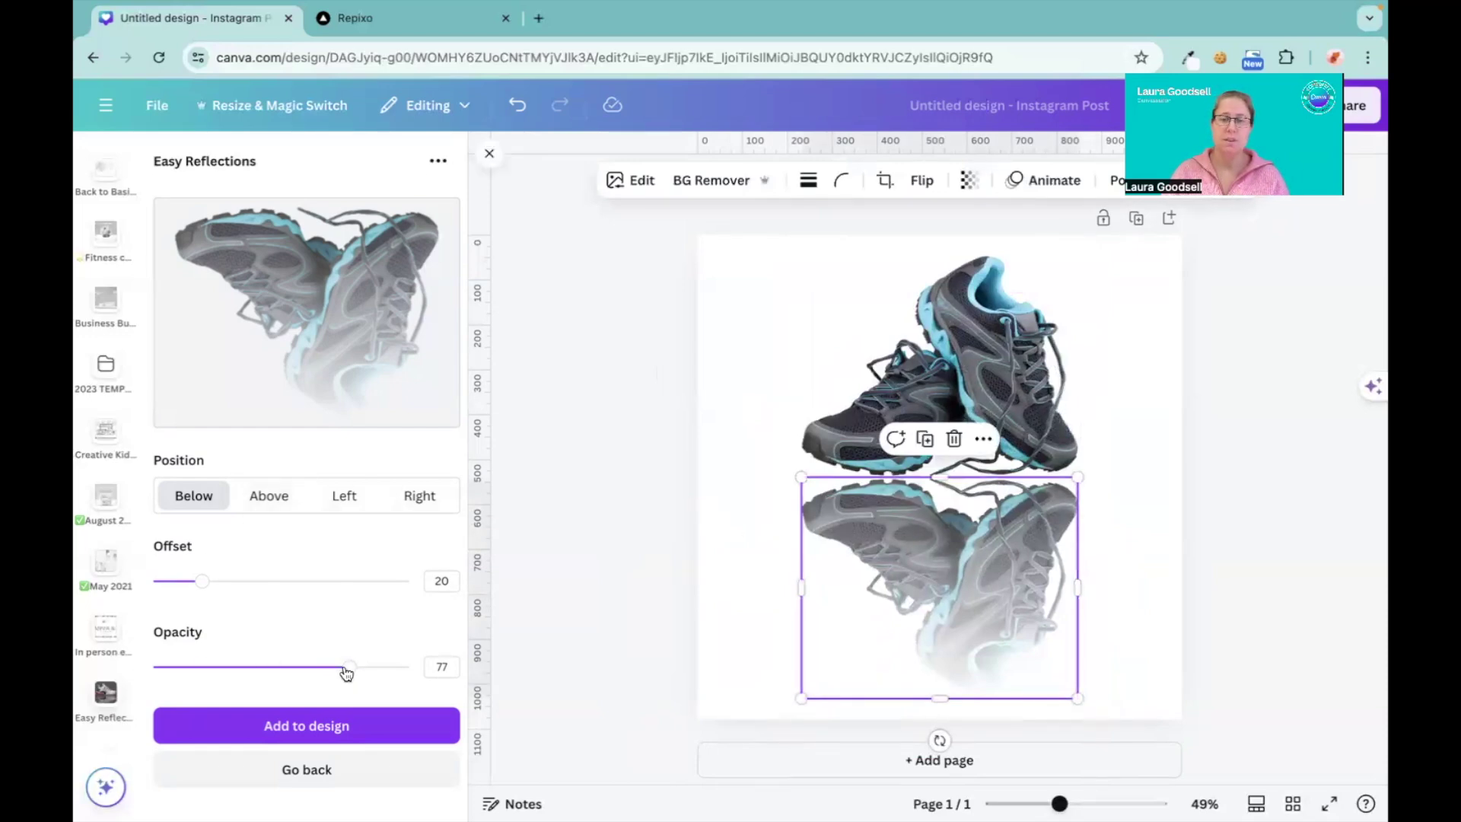
pyautogui.moveTo(347, 667); pyautogui.dragTo(290, 666)
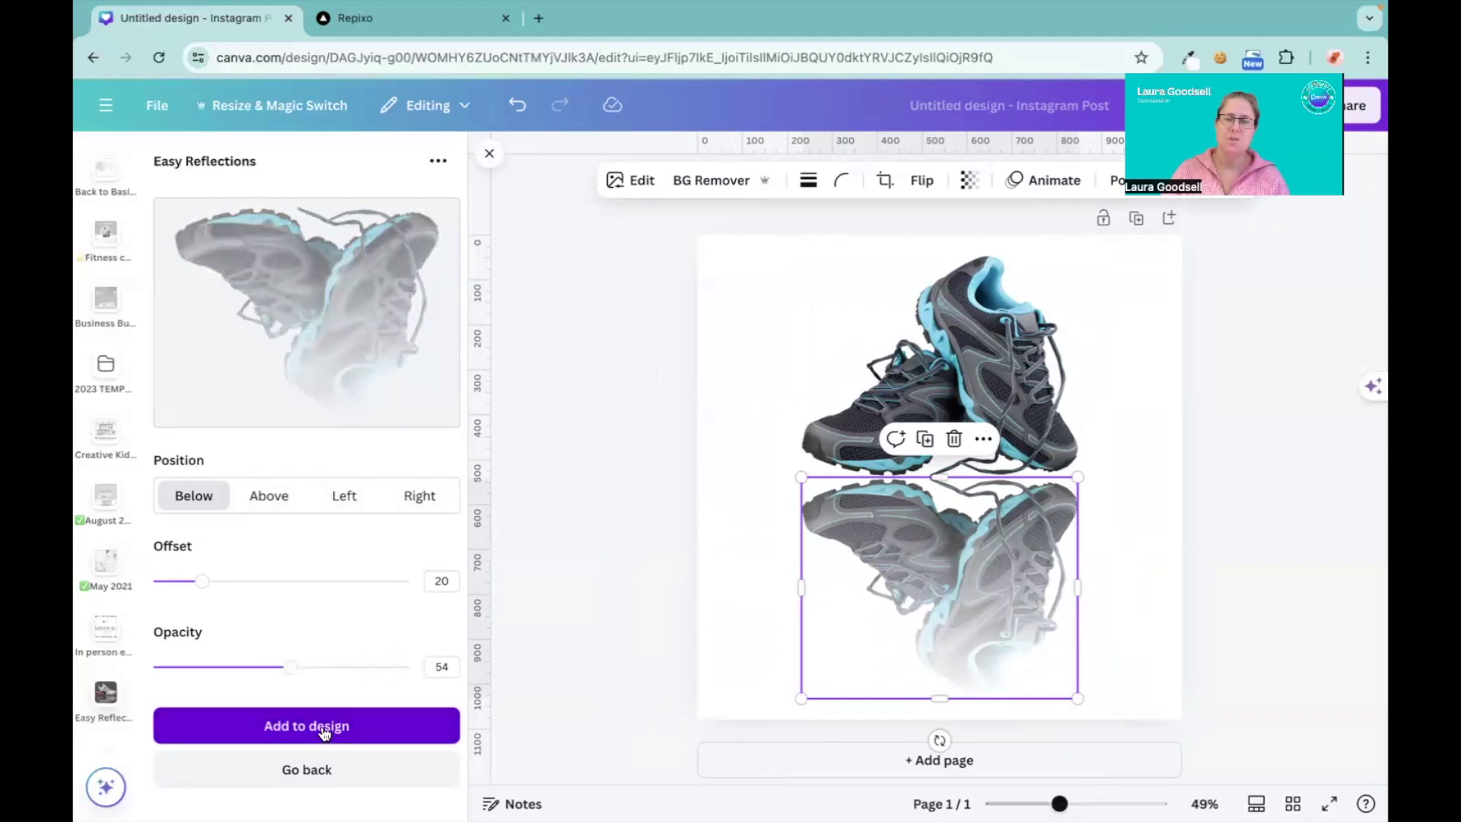
pyautogui.click(324, 729)
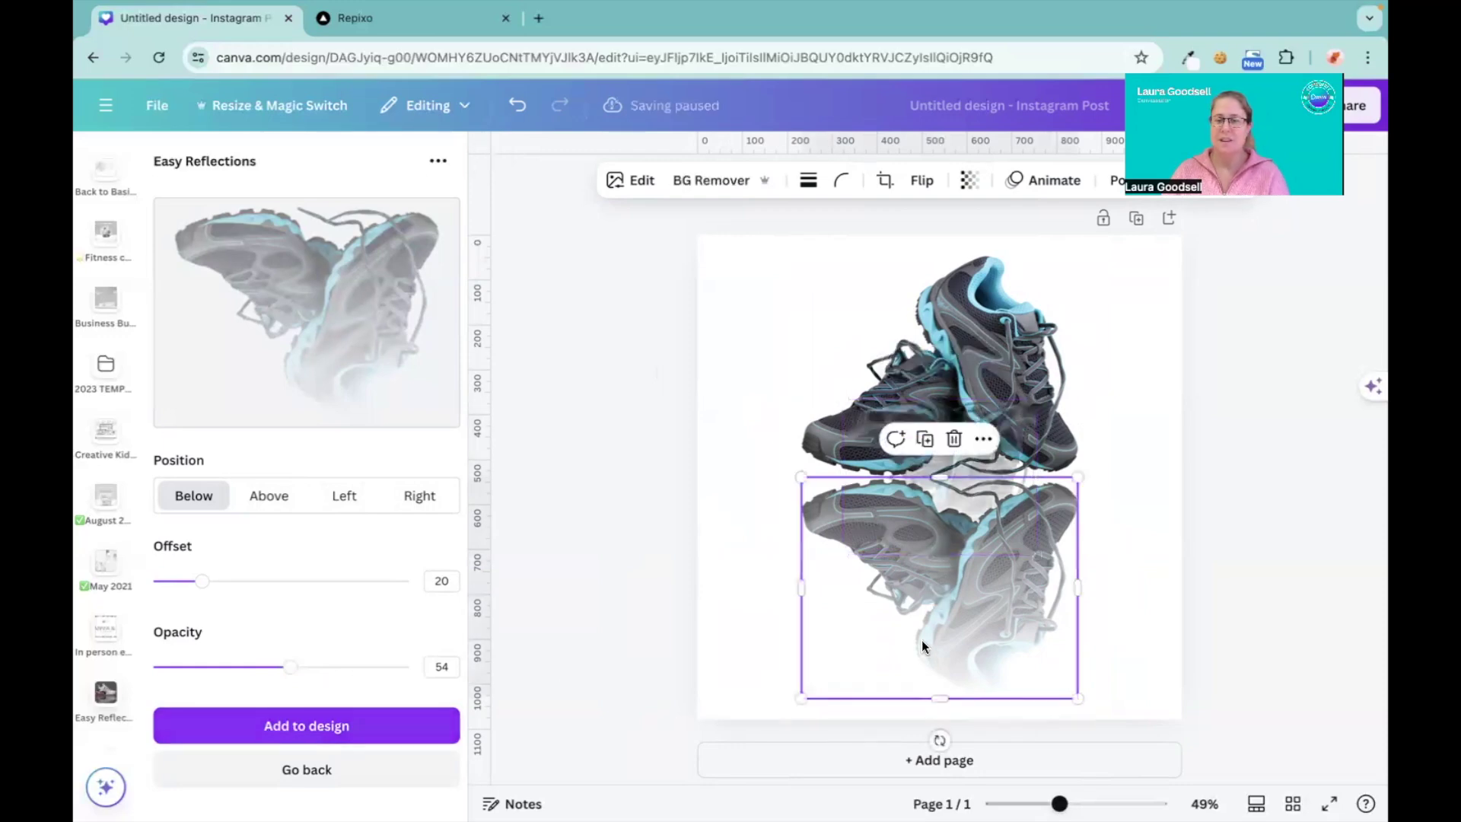
pyautogui.moveTo(921, 641); pyautogui.dragTo(997, 591)
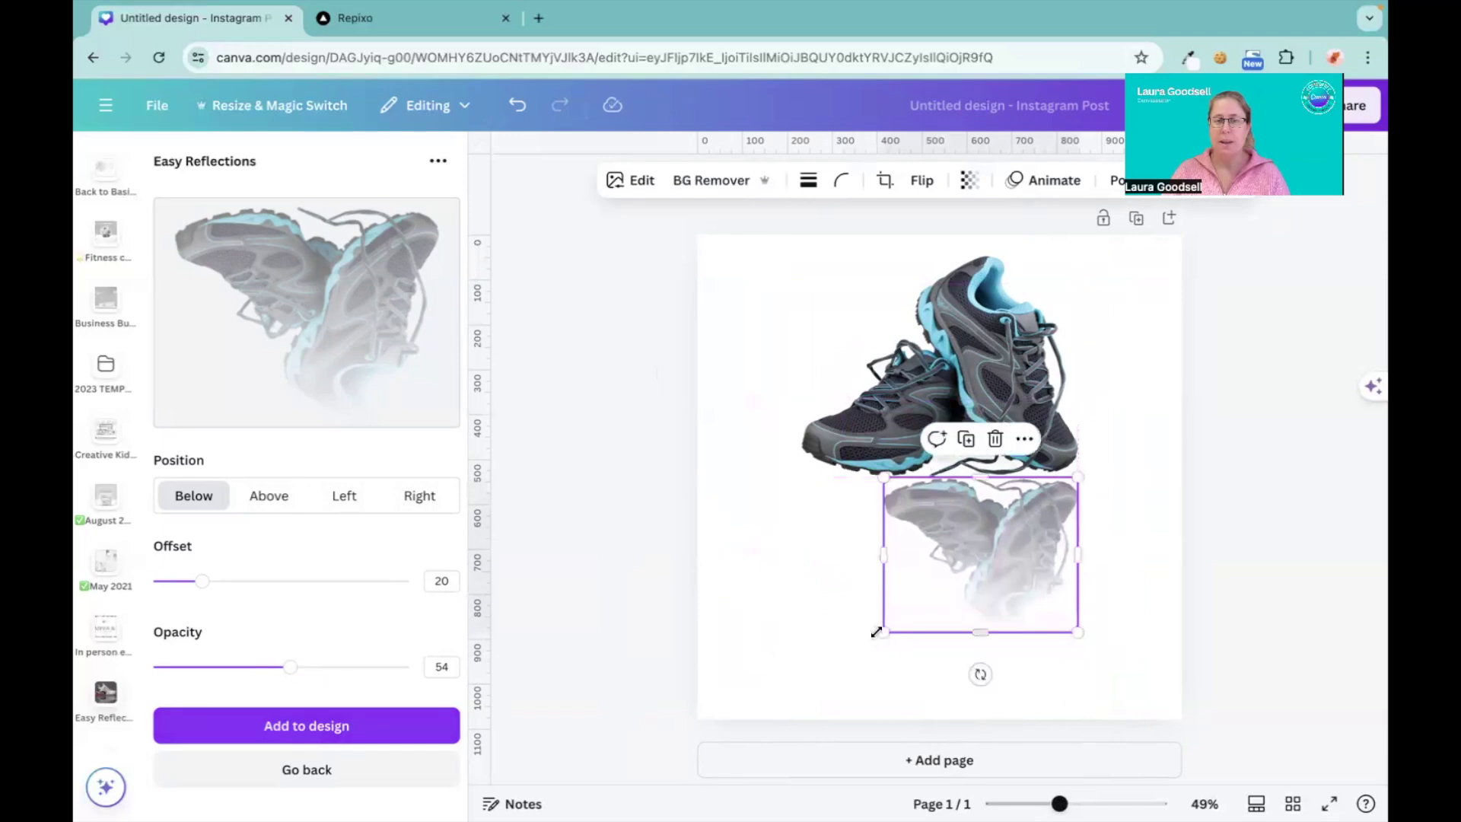
pyautogui.moveTo(881, 633); pyautogui.dragTo(802, 697)
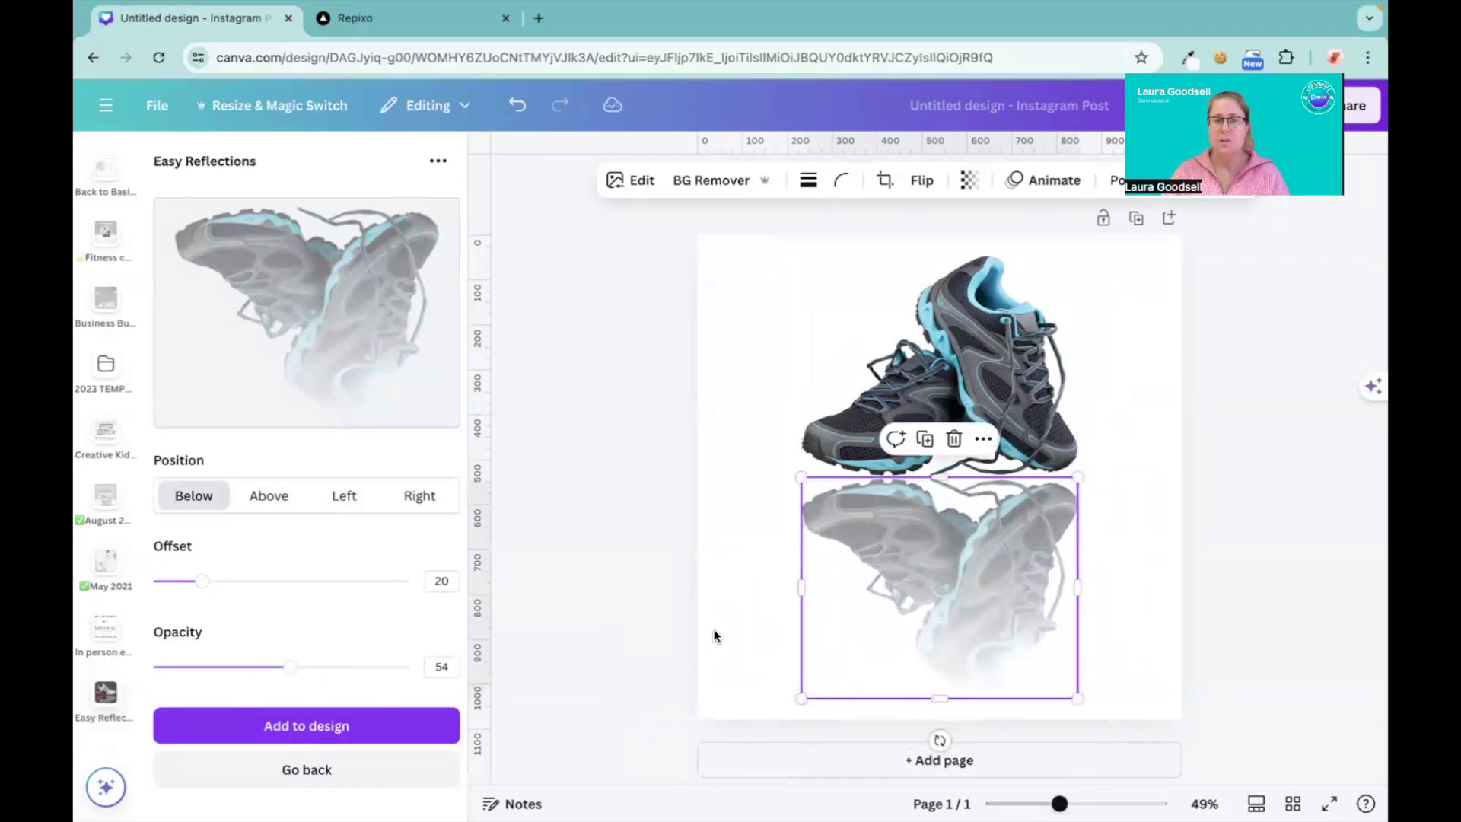
pyautogui.click(712, 633)
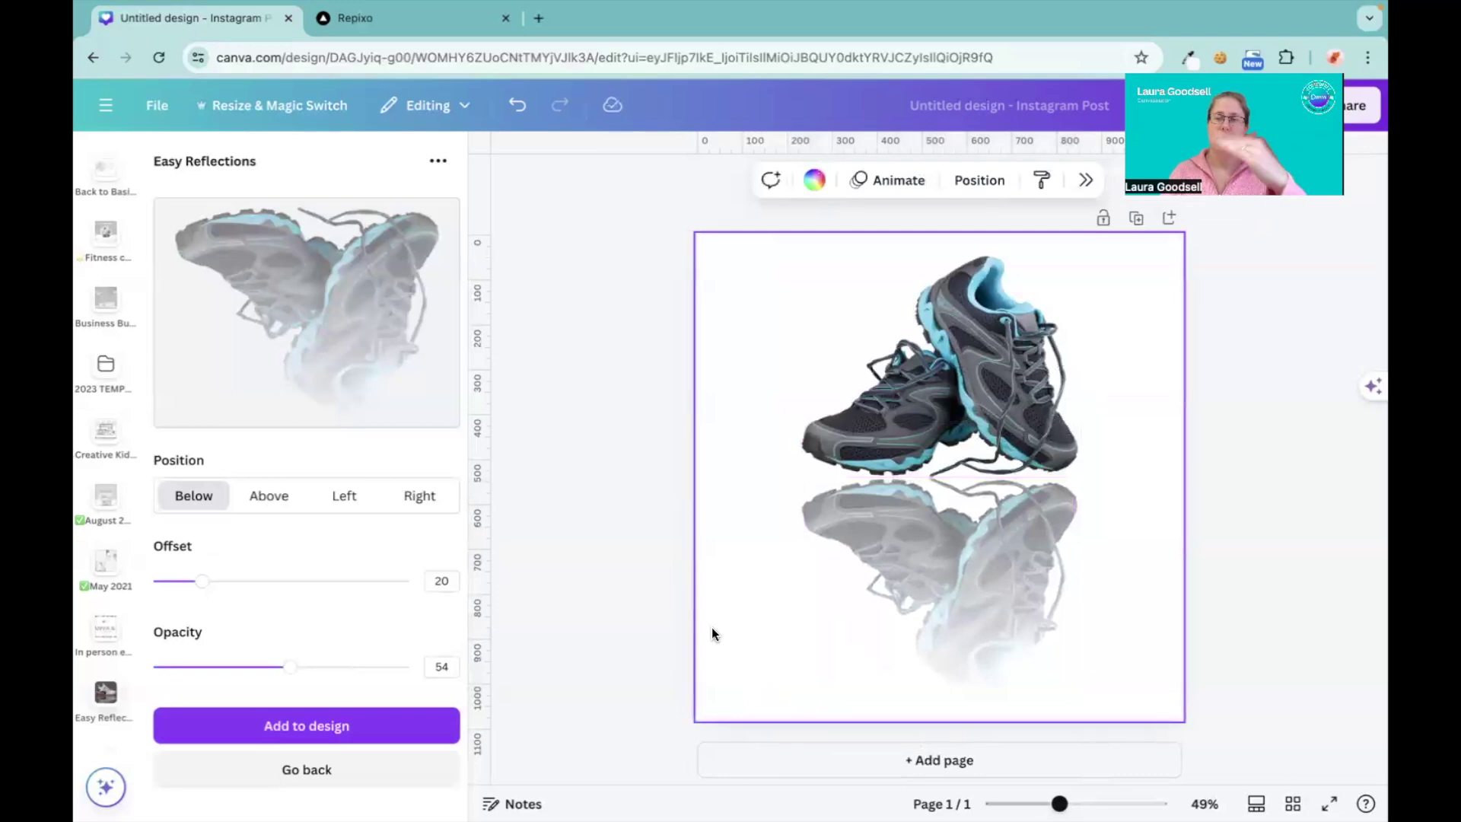
# - Set the page background to the photo's near-black colour after trying its light blue
pyautogui.click(817, 182)
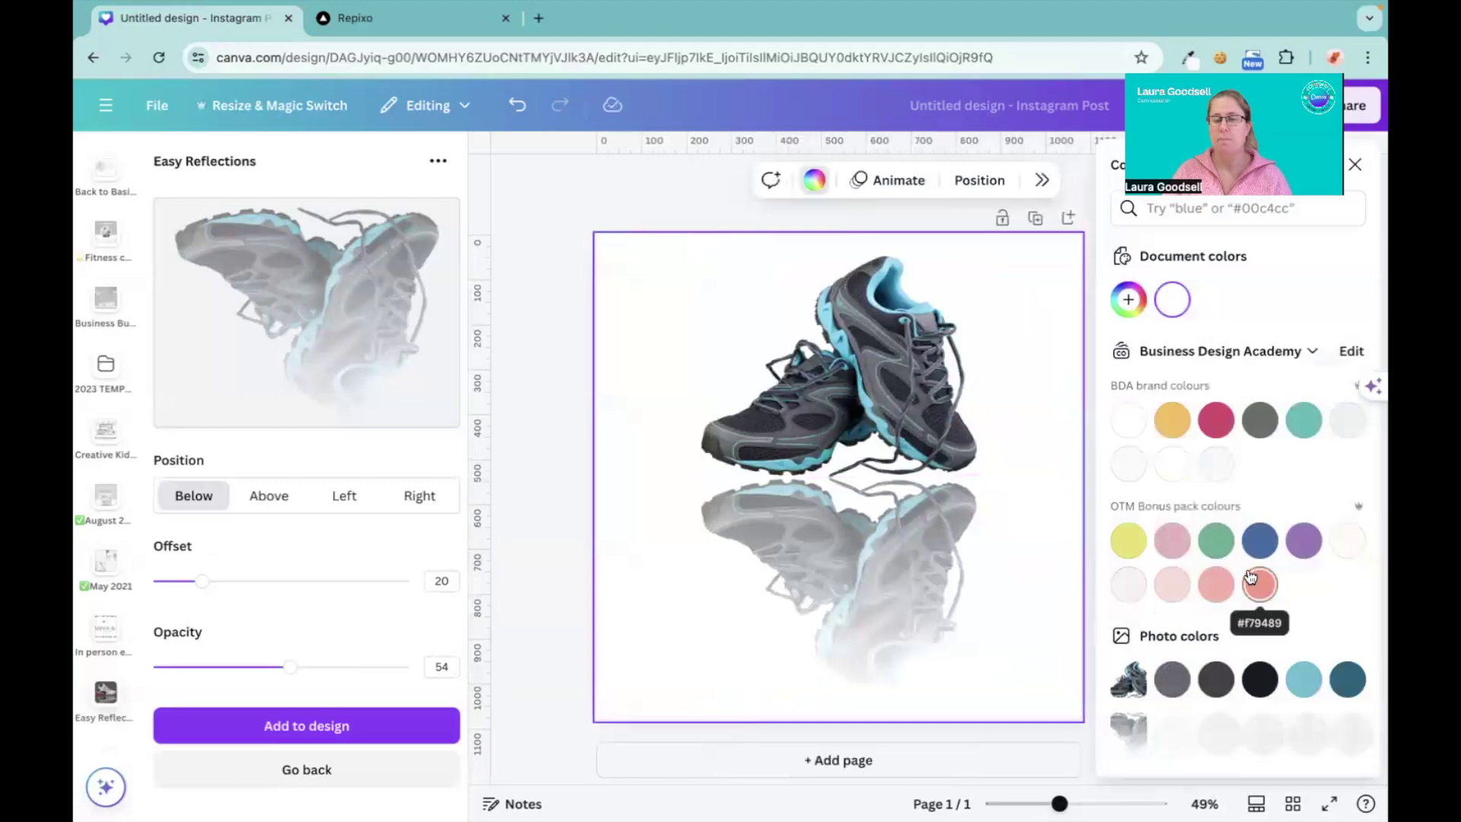
pyautogui.scroll(-3, 1255, 619)
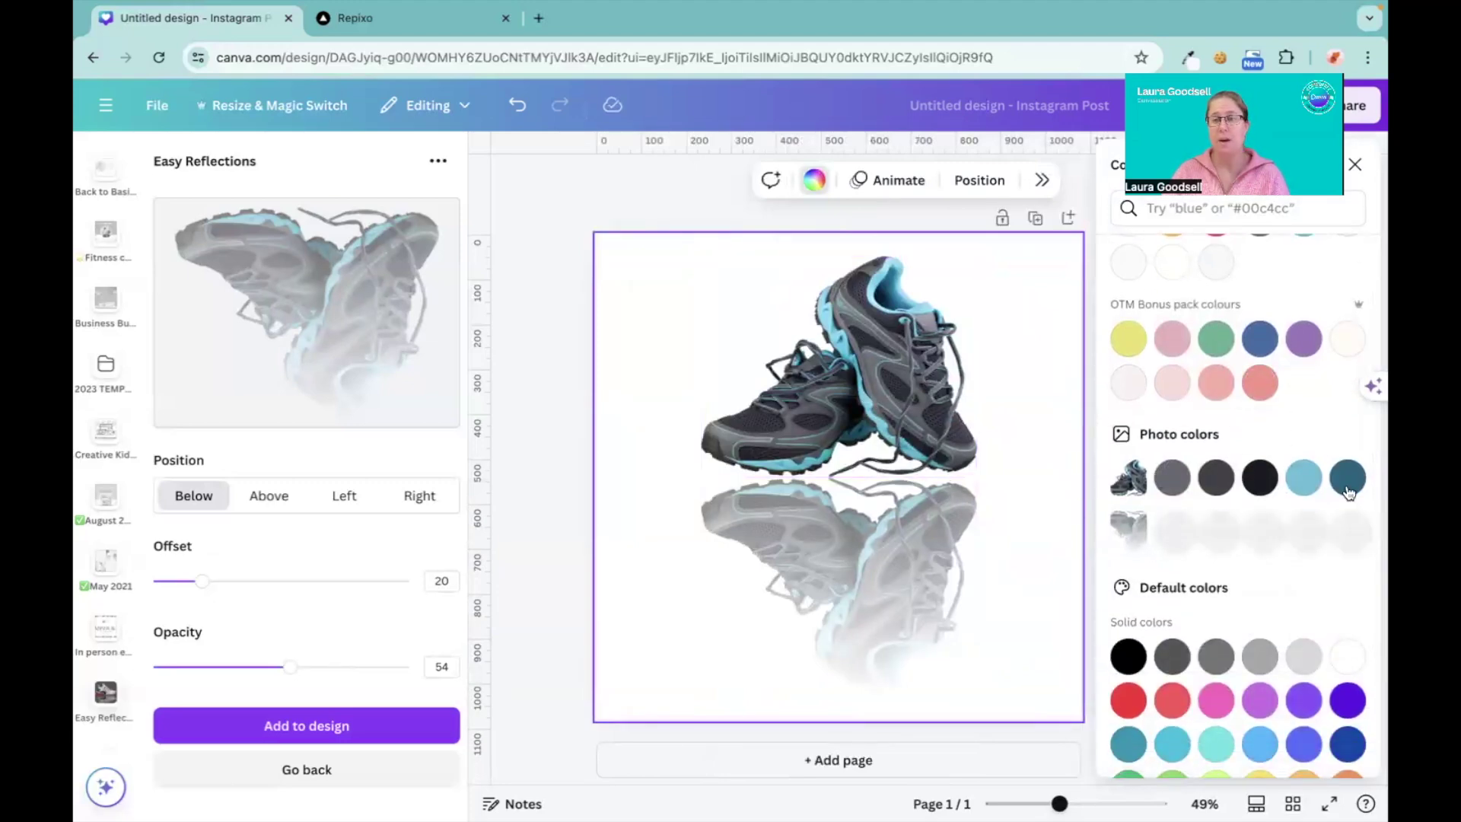
pyautogui.click(1301, 480)
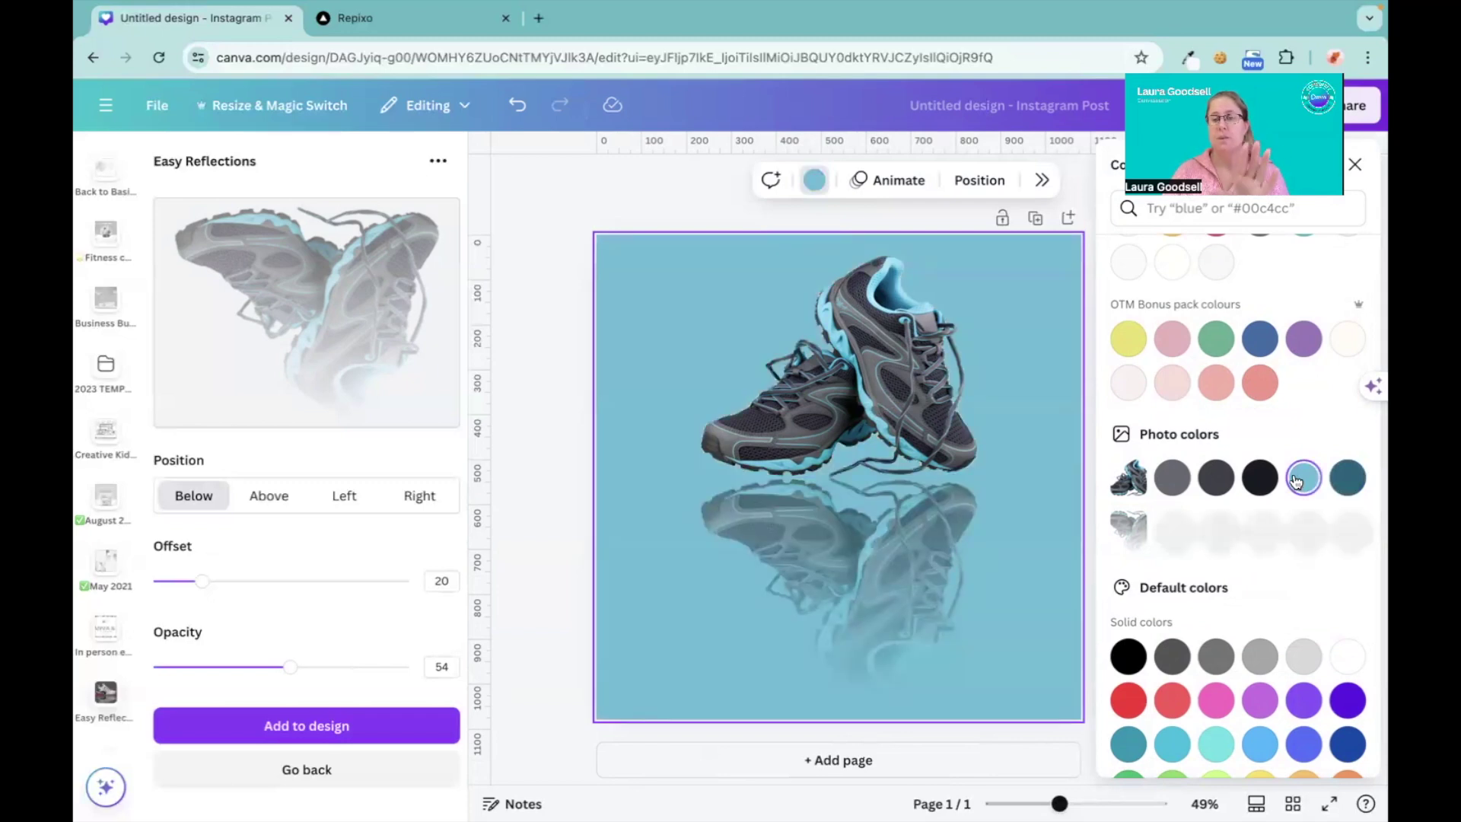
pyautogui.click(1260, 477)
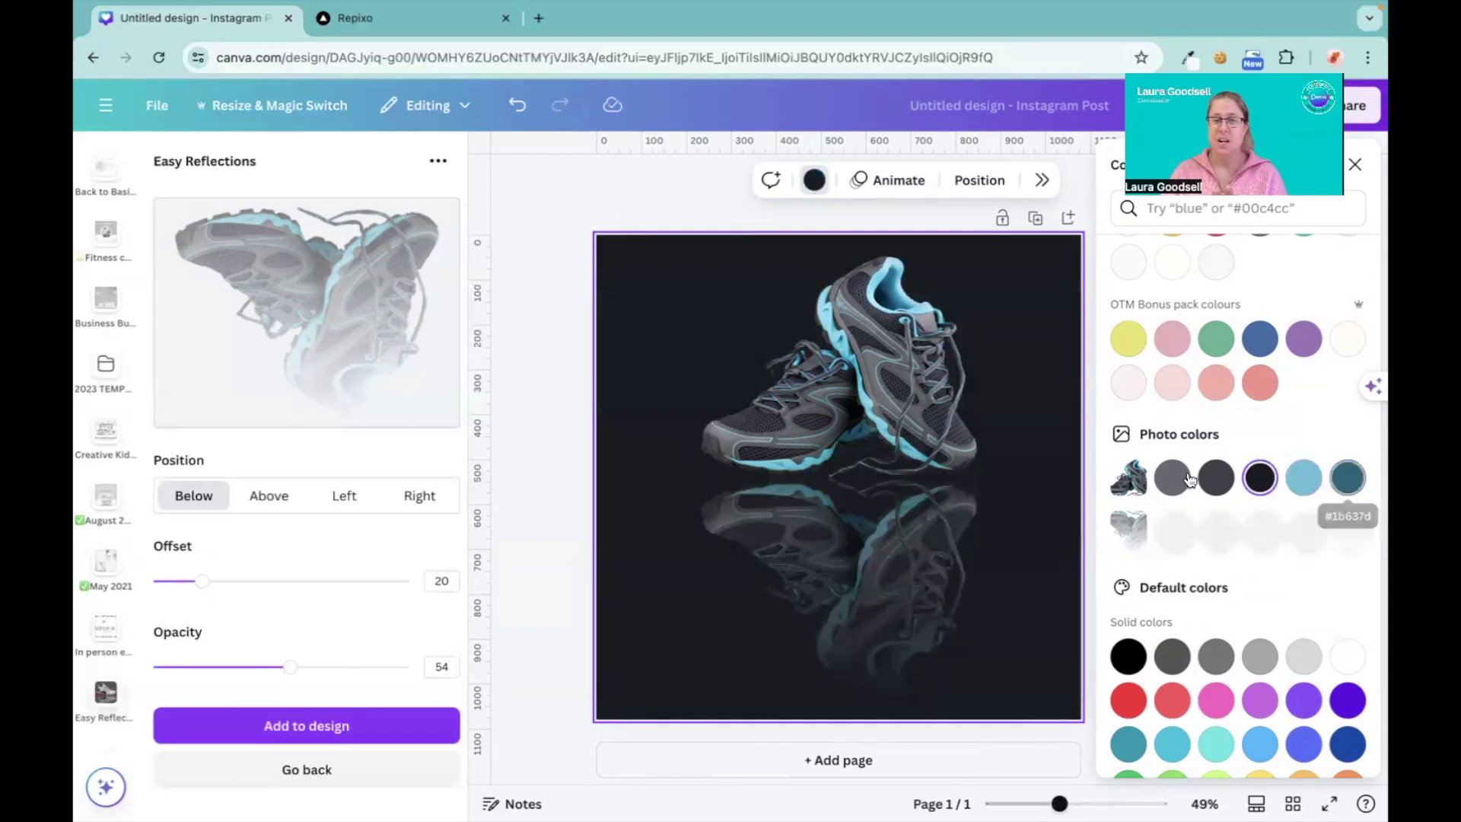
pyautogui.click(553, 487)
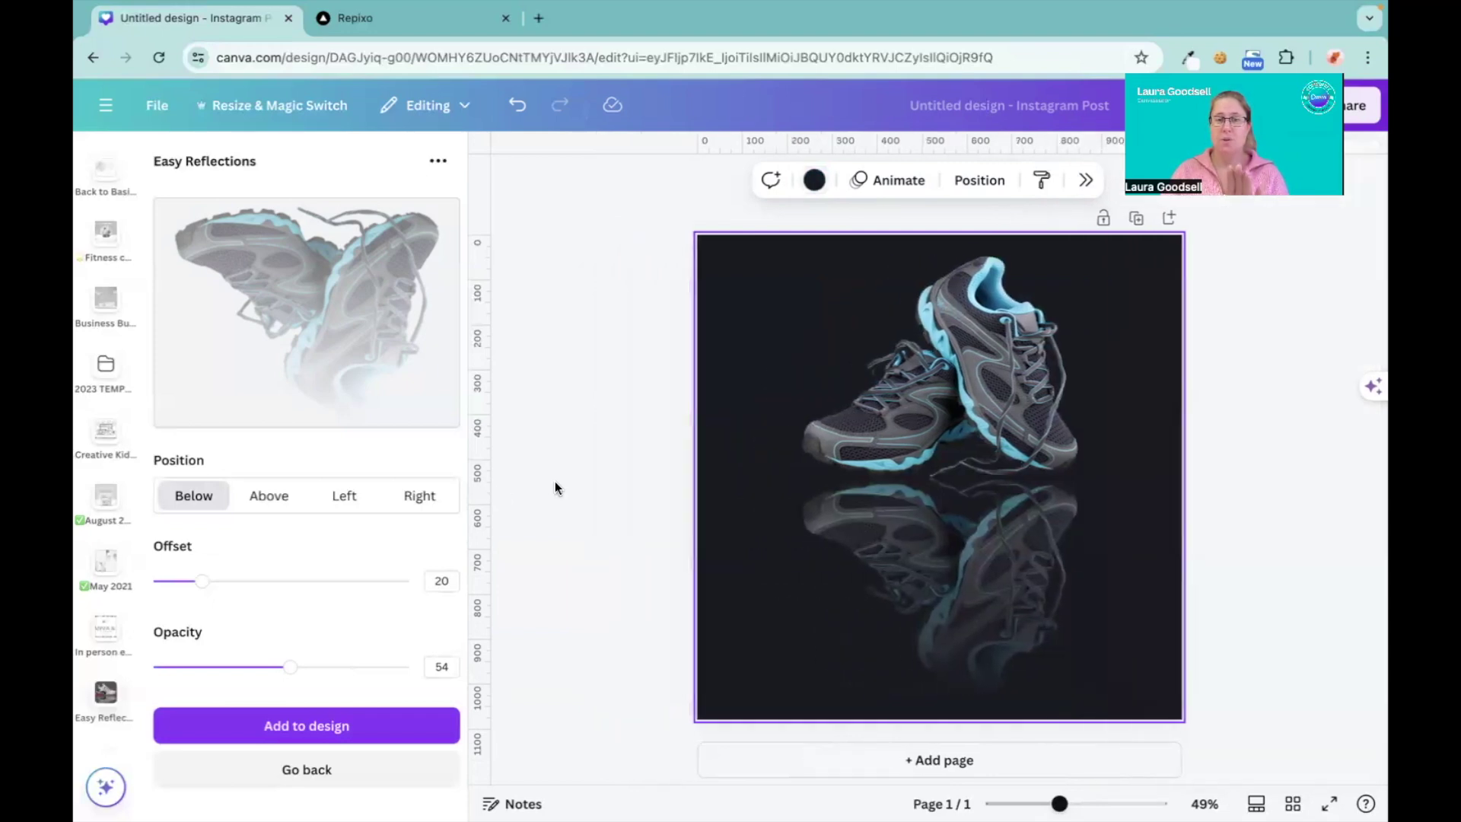